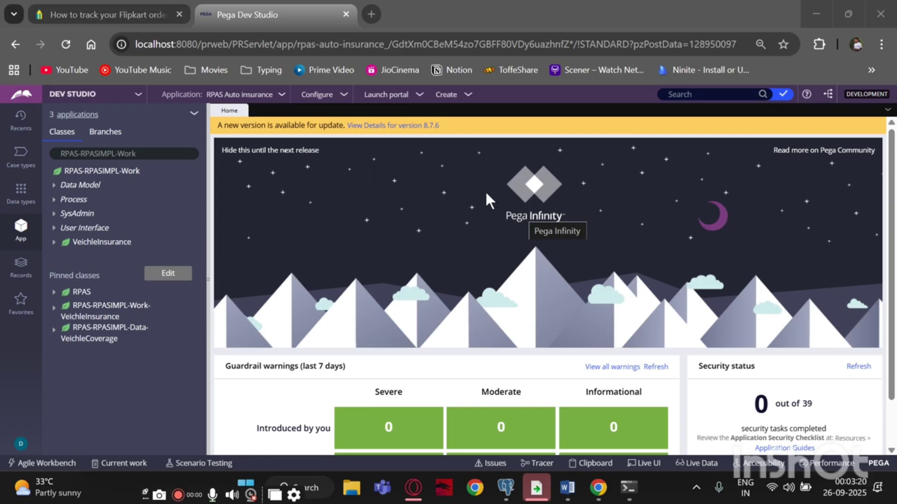
- View the order status example on the Flipkart order-tracking page
{"action": "mouse_move", "coordinate": [112, 10]}
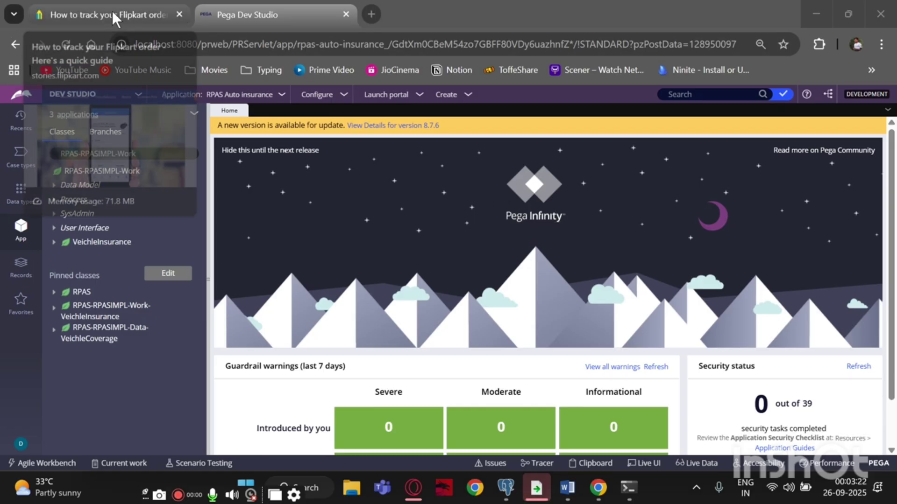
{"action": "left_click", "coordinate": [112, 10]}
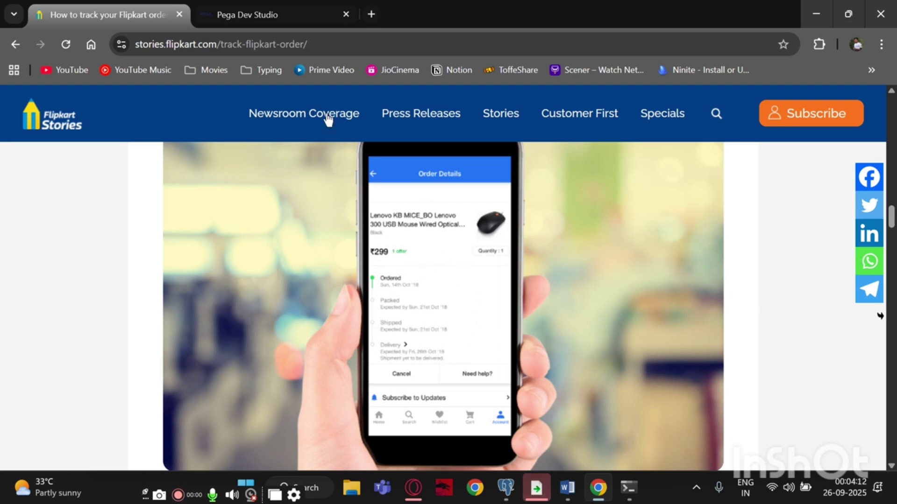
- Return to Pega Dev Studio and open the veichle insurance case type's workflow
{"action": "left_click", "coordinate": [233, 13]}
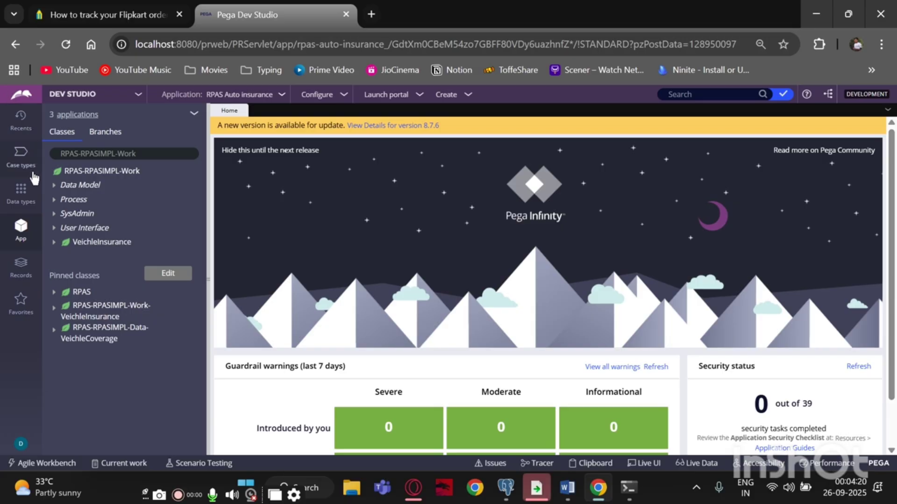
{"action": "left_click", "coordinate": [21, 154]}
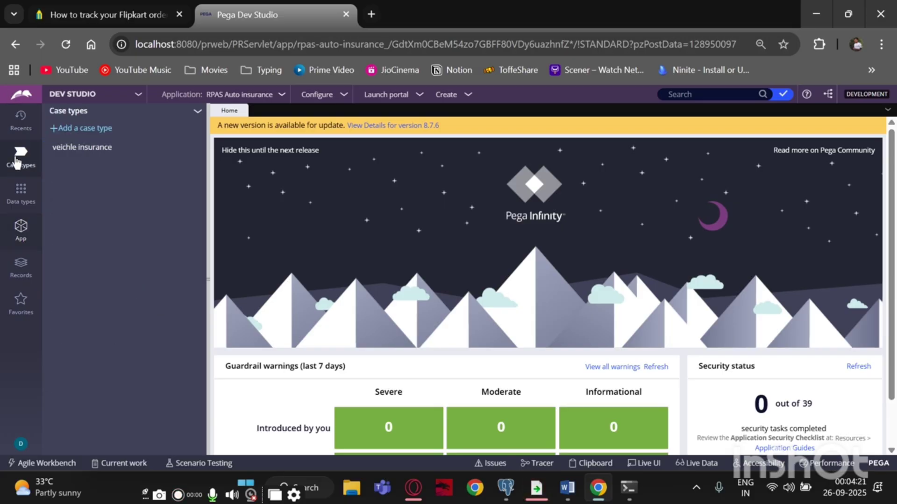
{"action": "left_click", "coordinate": [77, 150]}
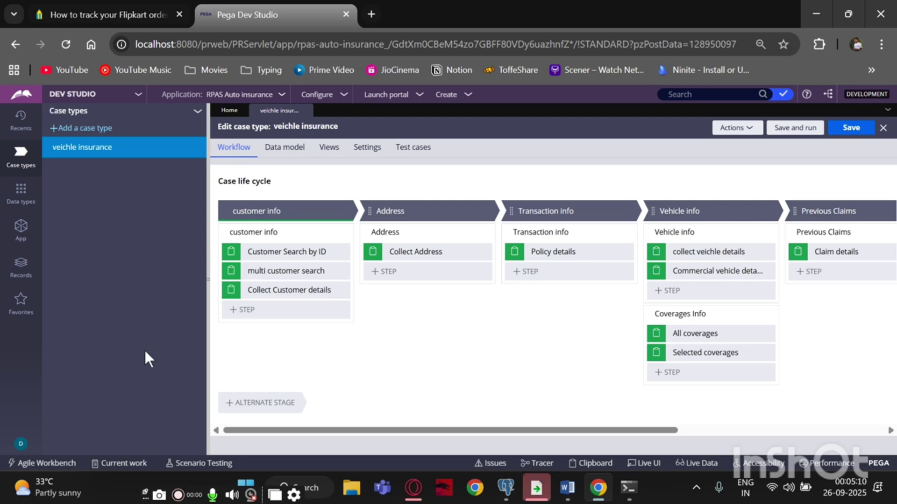
- Examine the case status options offered for the Customer Search by ID step in the customer info stage
{"action": "left_click", "coordinate": [261, 252]}
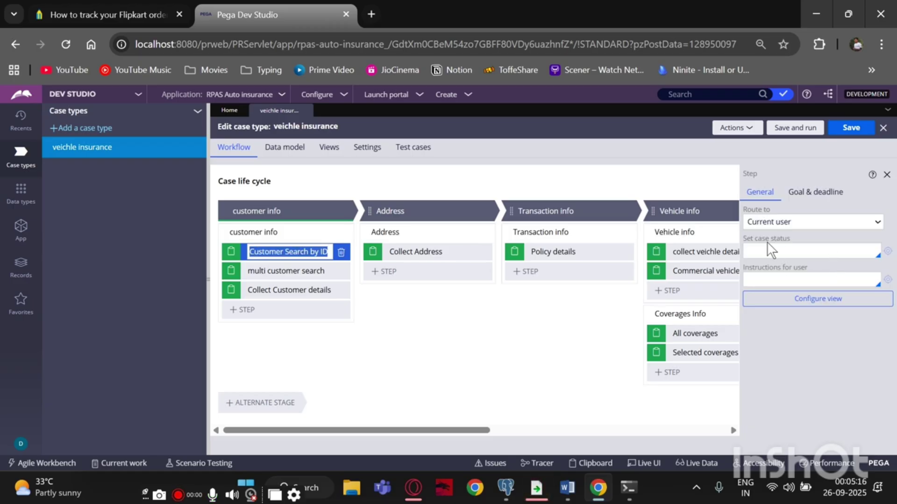
{"action": "left_click", "coordinate": [773, 253]}
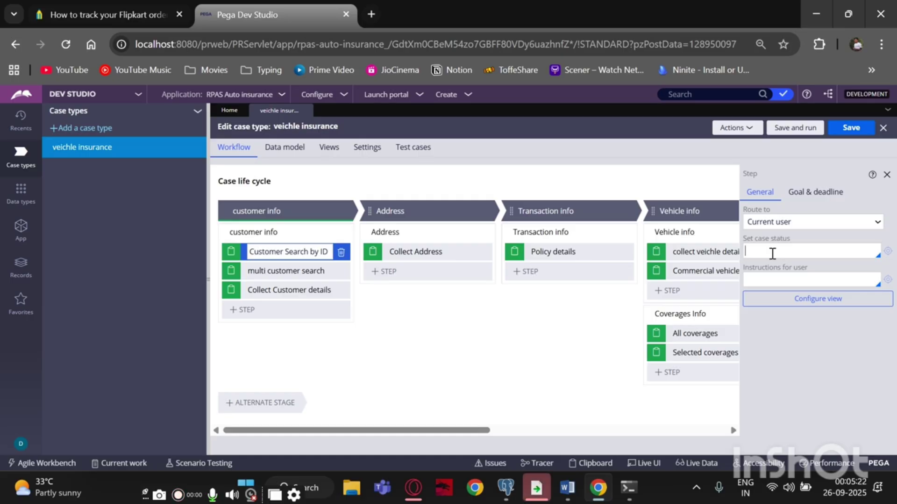
{"action": "left_click", "coordinate": [771, 253]}
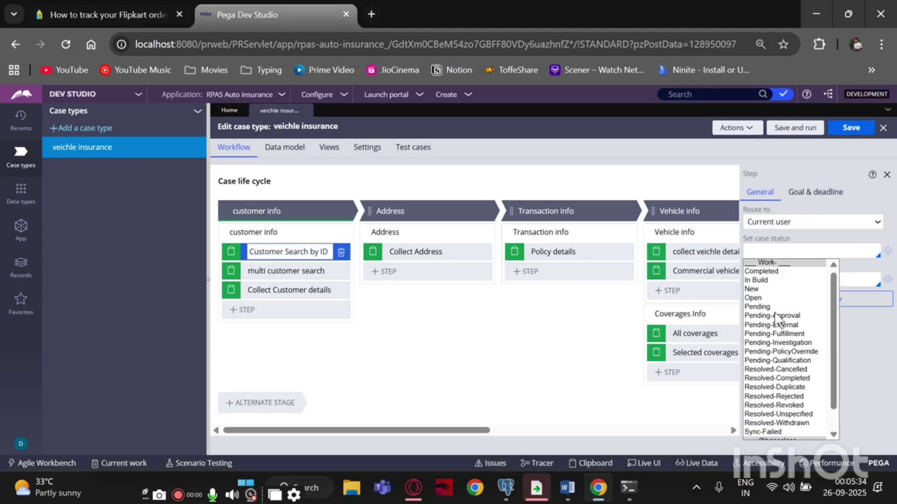
{"action": "scroll", "coordinate": [777, 322], "scroll_direction": "down", "scroll_amount": 1}
{"action": "scroll", "coordinate": [759, 363], "scroll_direction": "up", "scroll_amount": 1}
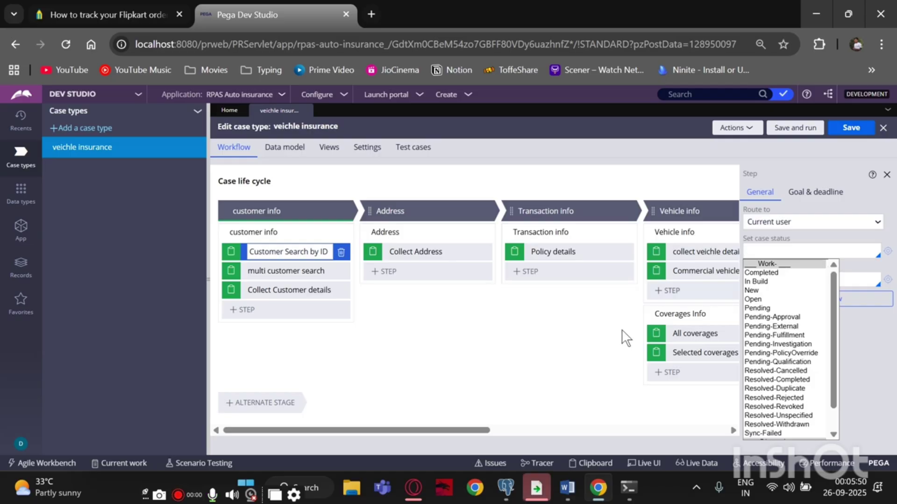
- Examine the resolution settings of the Case completed stage at the end of the life cycle
{"action": "left_click_drag", "start_coordinate": [454, 428], "coordinate": [718, 434]}
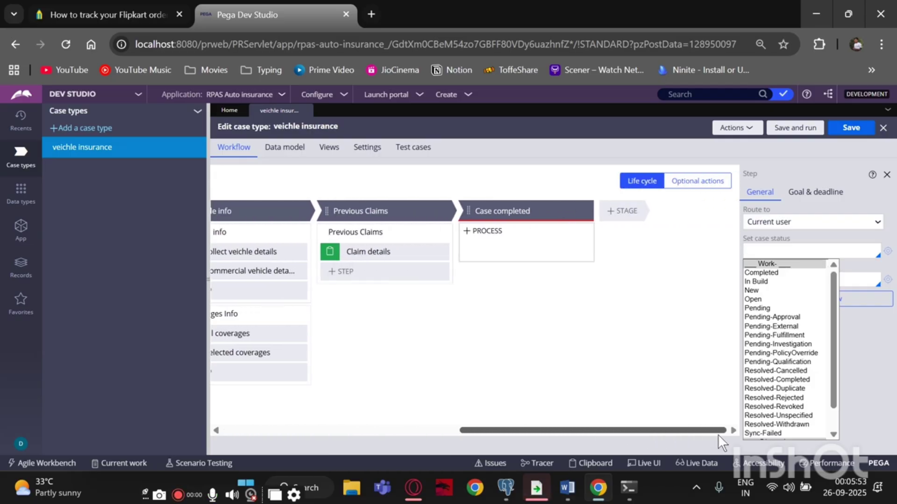
{"action": "left_click", "coordinate": [517, 213]}
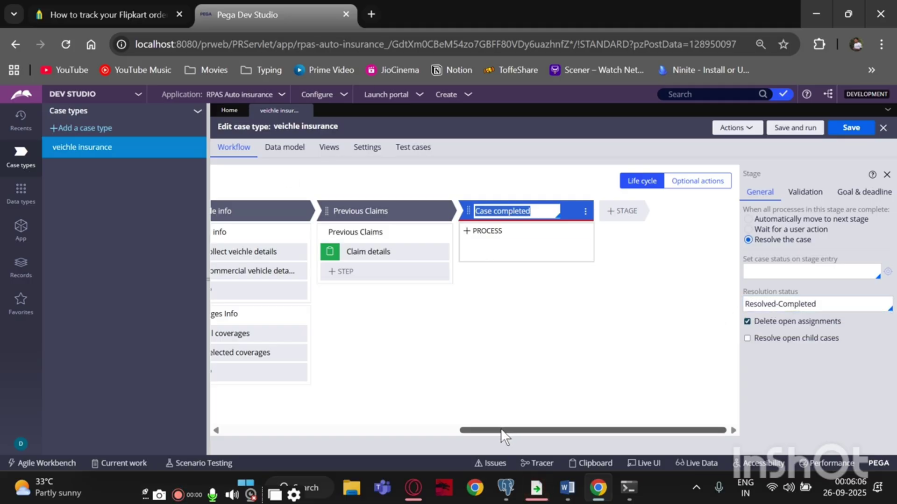
{"action": "left_click_drag", "start_coordinate": [501, 428], "coordinate": [238, 427]}
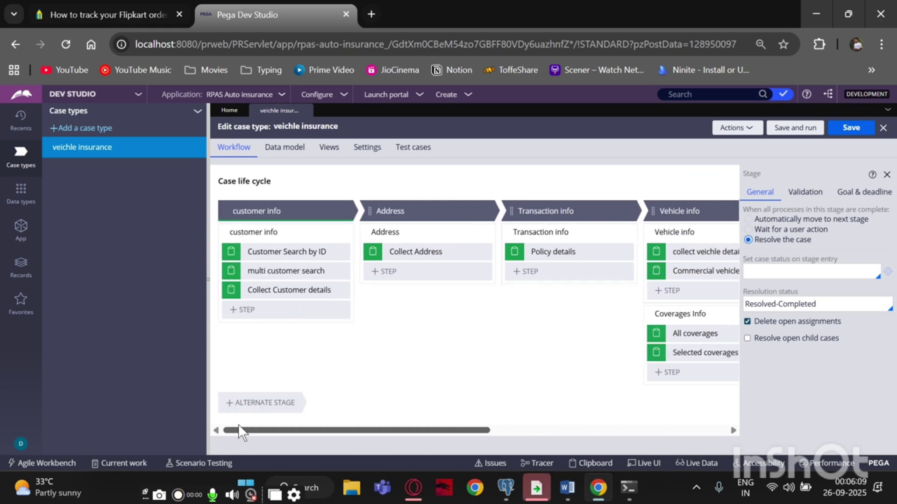
- Set the case status of the Customer Search by ID step to New
{"action": "left_click", "coordinate": [285, 247]}
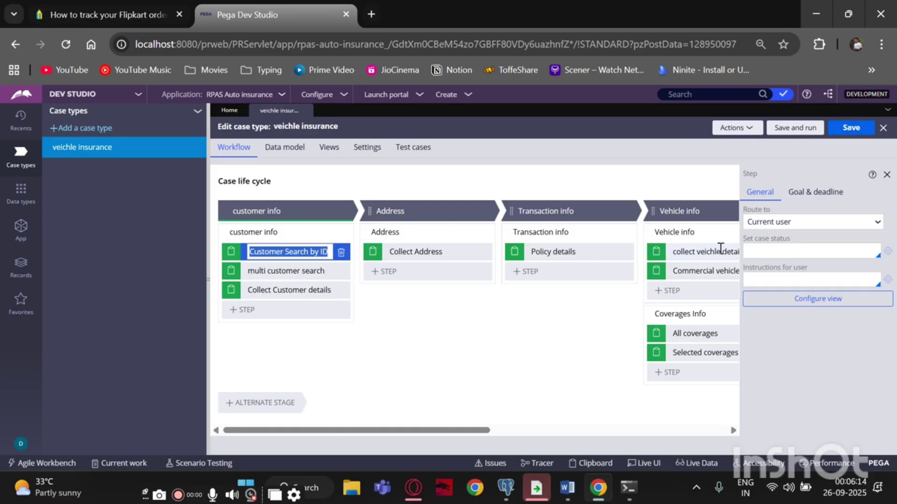
{"action": "left_click", "coordinate": [780, 247]}
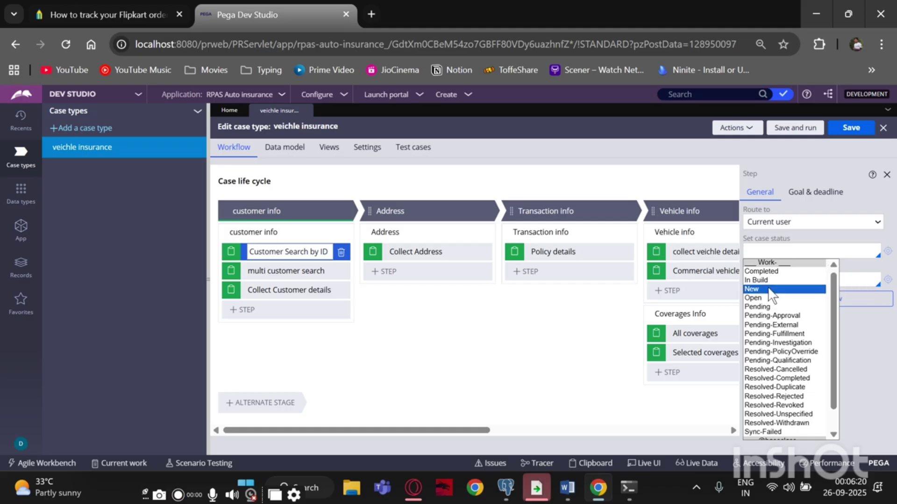
{"action": "left_click", "coordinate": [769, 289]}
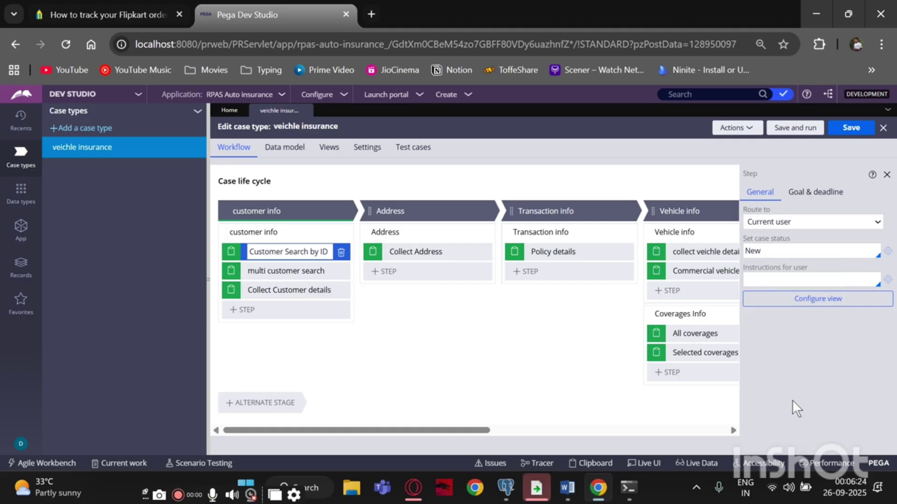
- Set the case status of the multi customer search step to Open
{"action": "left_click", "coordinate": [277, 271]}
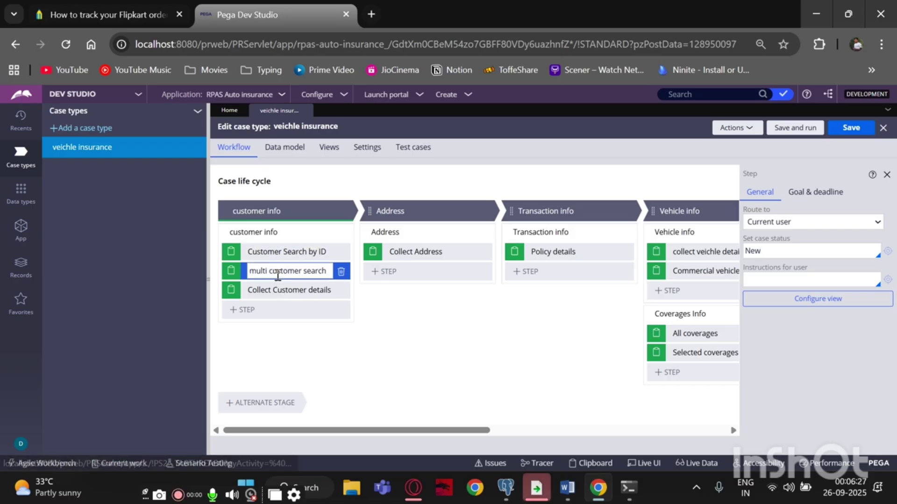
{"action": "left_click", "coordinate": [263, 253]}
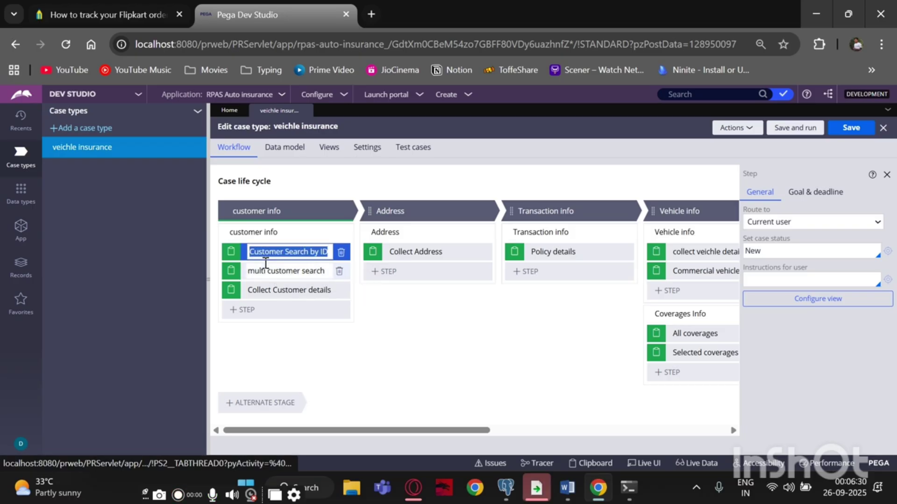
{"action": "left_click", "coordinate": [260, 271]}
{"action": "left_click", "coordinate": [260, 271]}
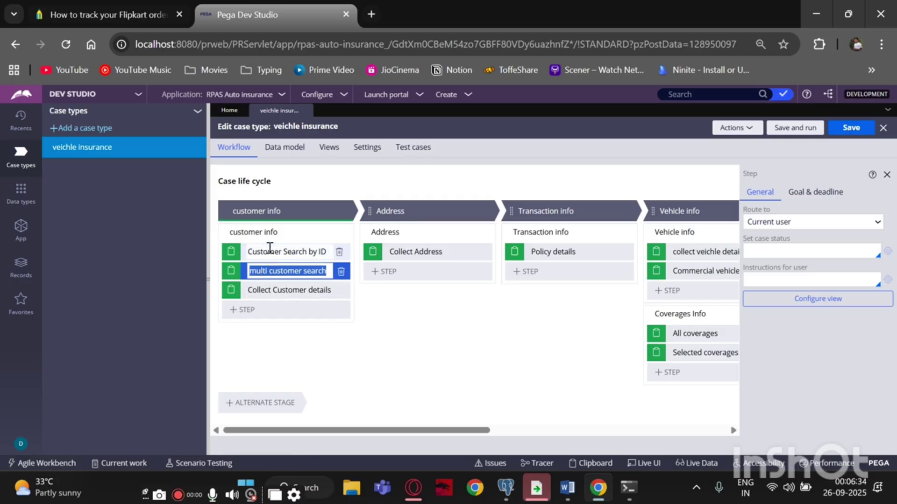
{"action": "left_click", "coordinate": [783, 248]}
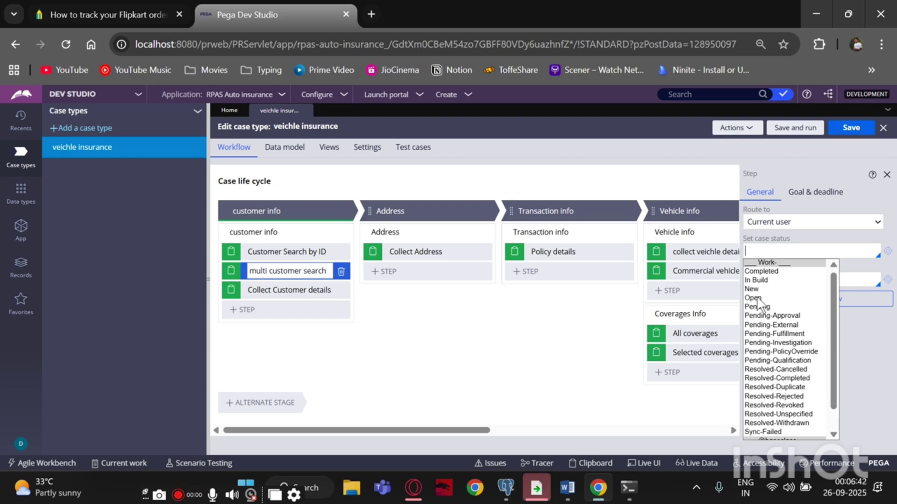
{"action": "left_click", "coordinate": [757, 298]}
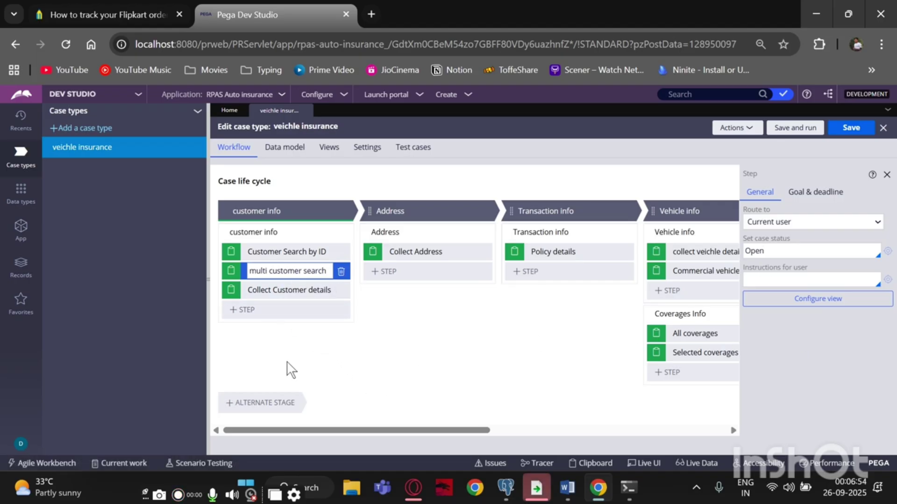
- Open the field value rule behind the multi customer search step's case status and examine its definition
{"action": "left_click", "coordinate": [278, 290]}
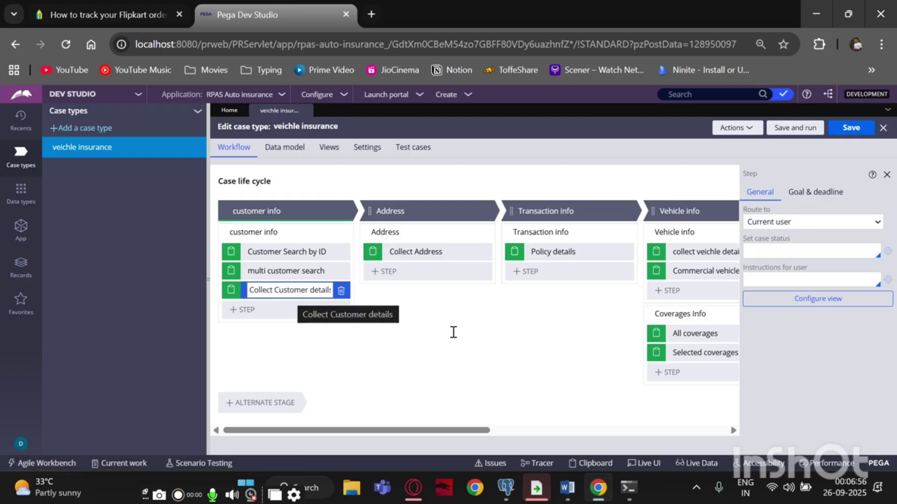
{"action": "left_click", "coordinate": [759, 253]}
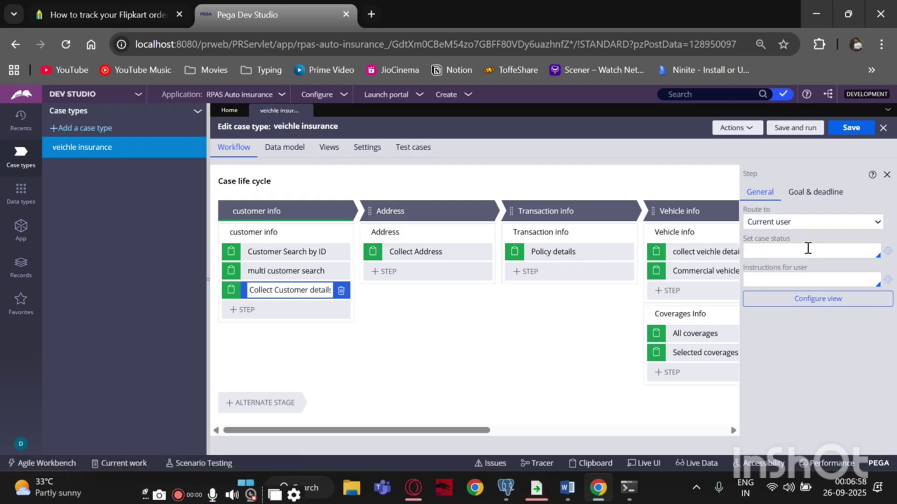
{"action": "left_click", "coordinate": [270, 268]}
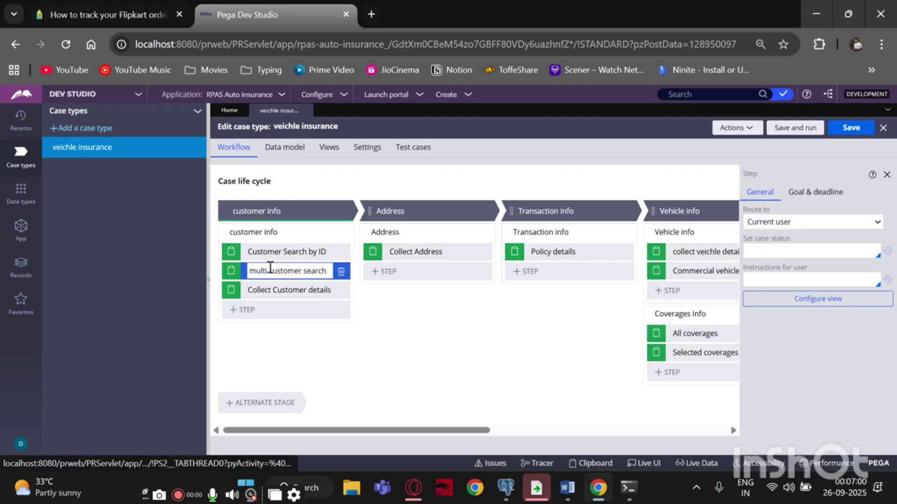
{"action": "left_click", "coordinate": [889, 253]}
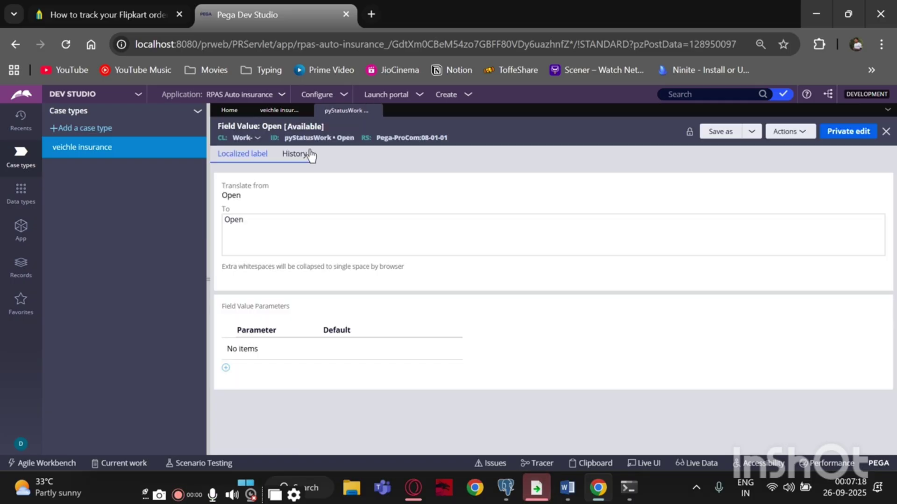
{"action": "left_click", "coordinate": [306, 226]}
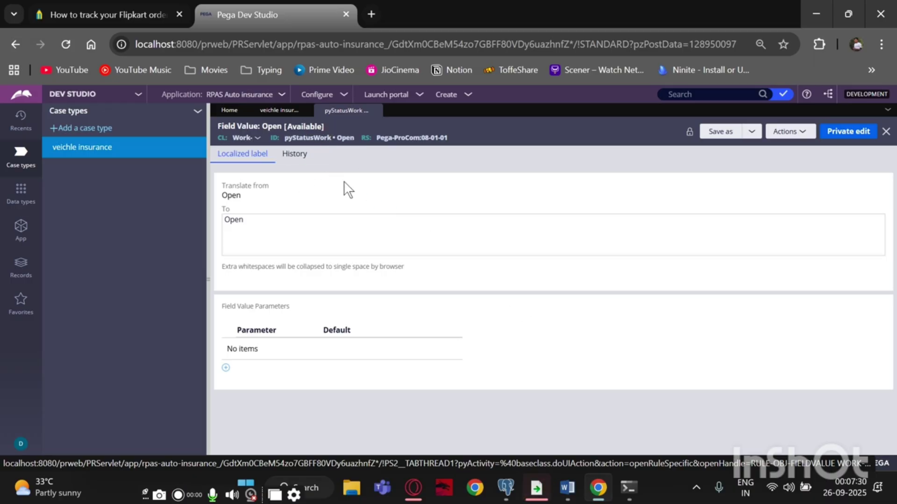
- Switch to pgAdmin and examine the pystatuswork column in the data.pc_rpas_rpasimpl_work query results
{"action": "left_click", "coordinate": [506, 487]}
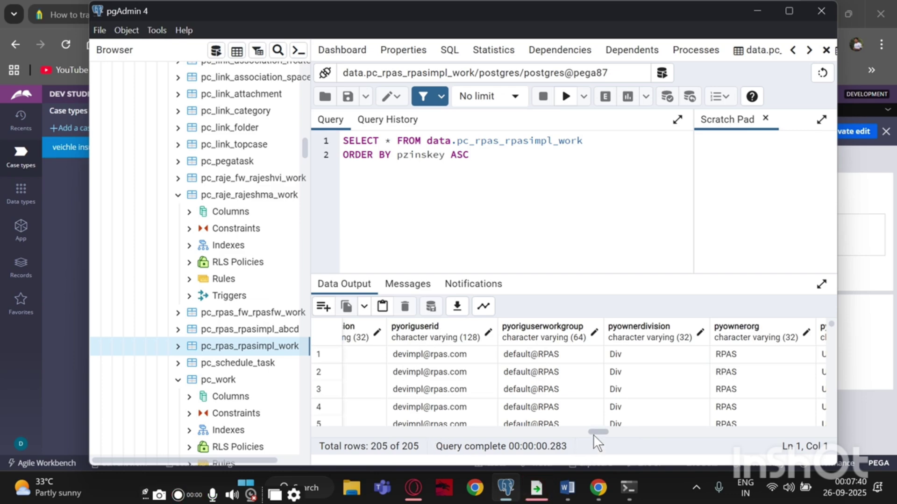
{"action": "left_click_drag", "start_coordinate": [594, 432], "coordinate": [726, 447]}
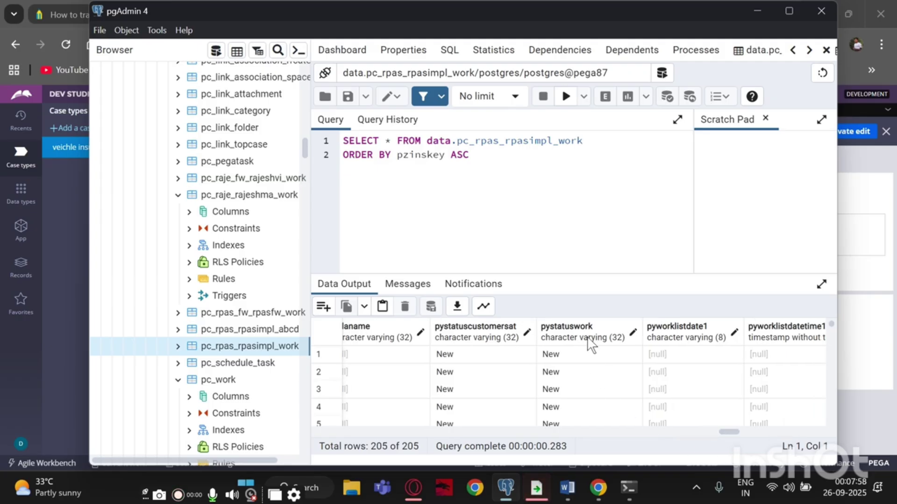
{"action": "scroll", "coordinate": [581, 385], "scroll_direction": "down", "scroll_amount": 3}
{"action": "scroll", "coordinate": [581, 388], "scroll_direction": "up", "scroll_amount": 2}
{"action": "scroll", "coordinate": [581, 386], "scroll_direction": "up", "scroll_amount": 2}
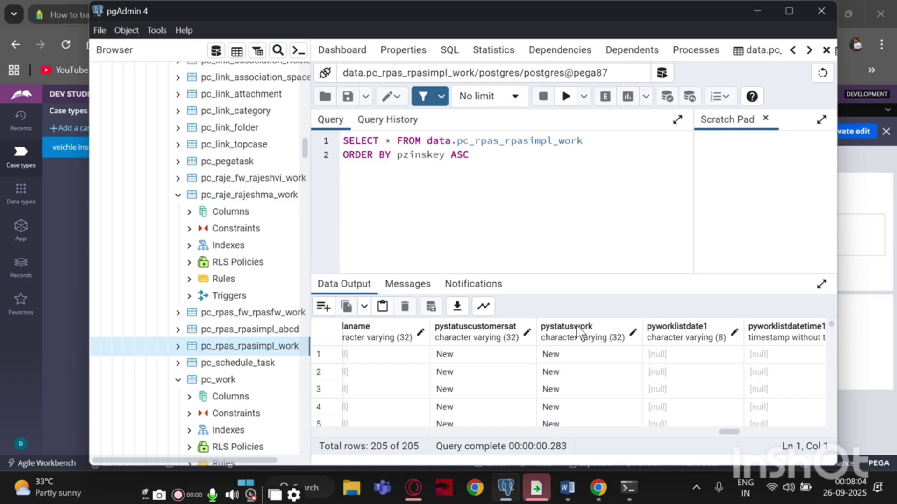
- Return to the veichle insurance case type in Pega Dev Studio and browse the status options for the Collect Customer details step
{"action": "mouse_move", "coordinate": [596, 486]}
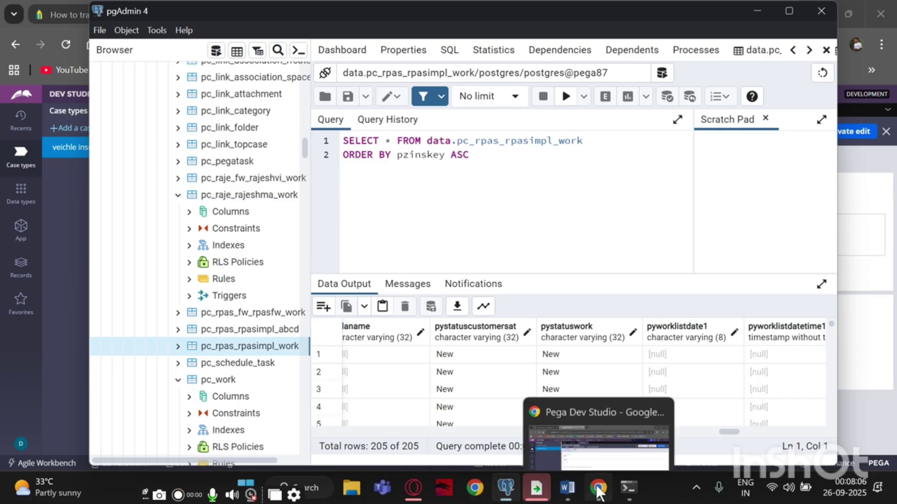
{"action": "left_click", "coordinate": [597, 489]}
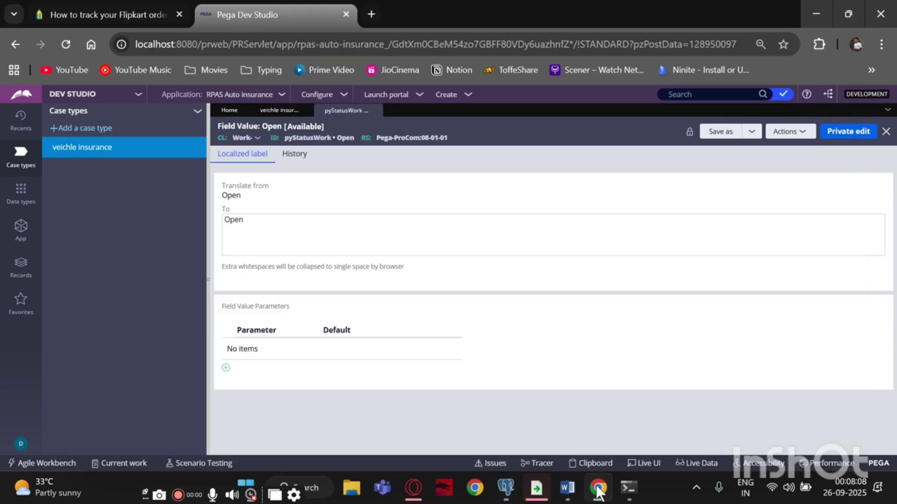
{"action": "left_click", "coordinate": [264, 110]}
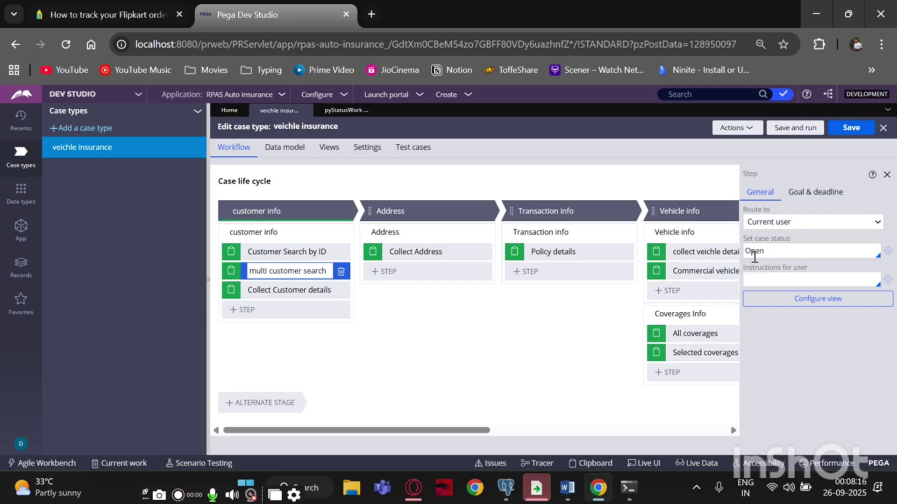
{"action": "left_click", "coordinate": [270, 291]}
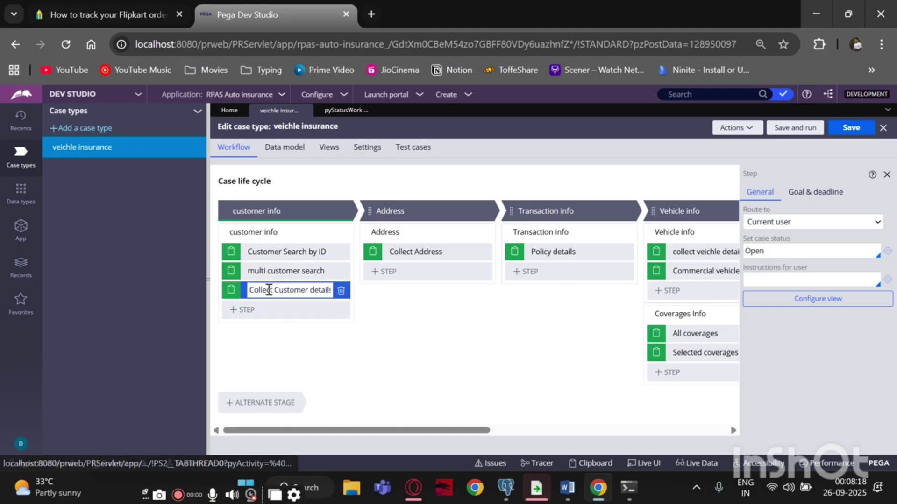
{"action": "left_click", "coordinate": [763, 255]}
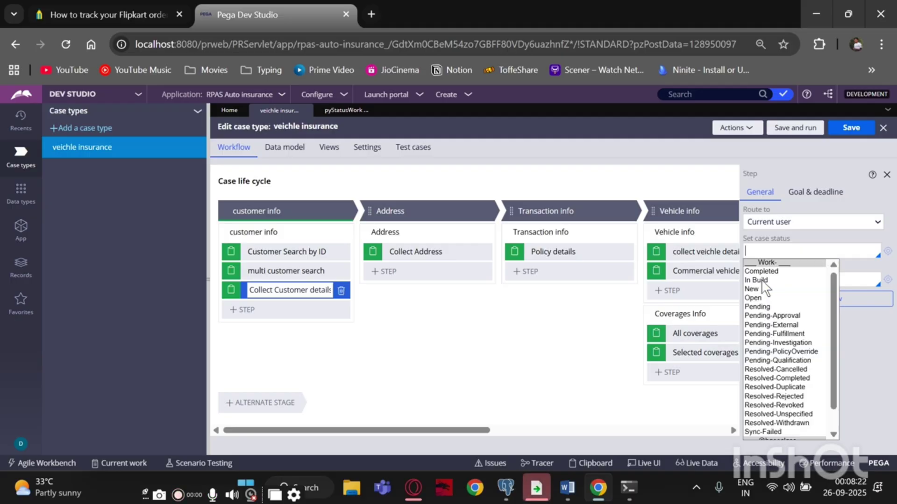
{"action": "scroll", "coordinate": [769, 385], "scroll_direction": "down", "scroll_amount": 1}
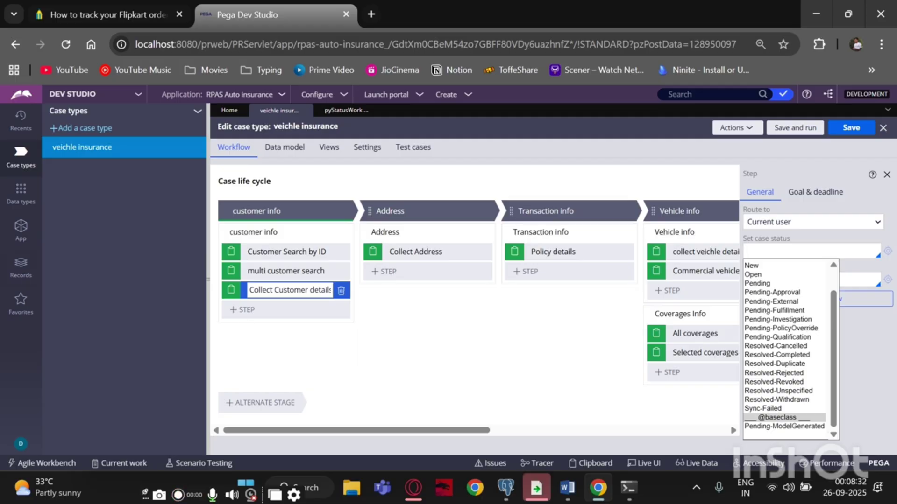
- Start creating a Field Value record from the Data Model category under the VeichleInsurance class
{"action": "left_click", "coordinate": [19, 231]}
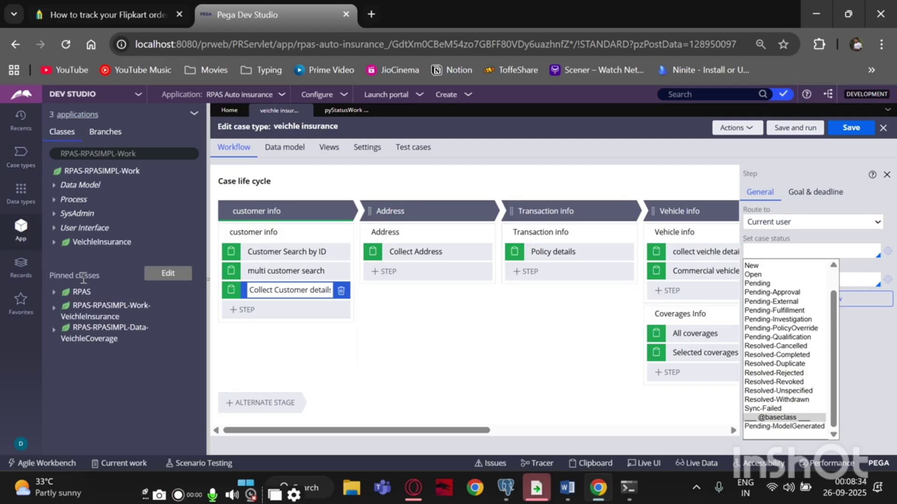
{"action": "right_click", "coordinate": [98, 249]}
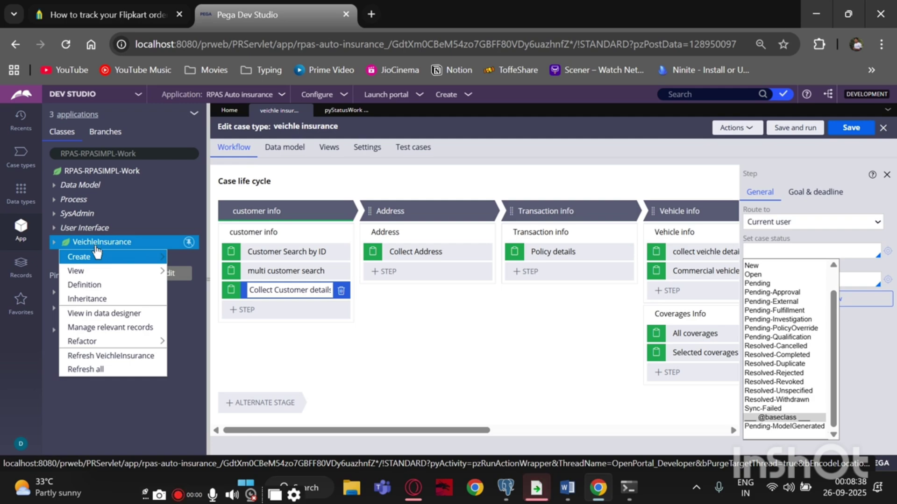
{"action": "mouse_move", "coordinate": [96, 256]}
{"action": "mouse_move", "coordinate": [222, 270]}
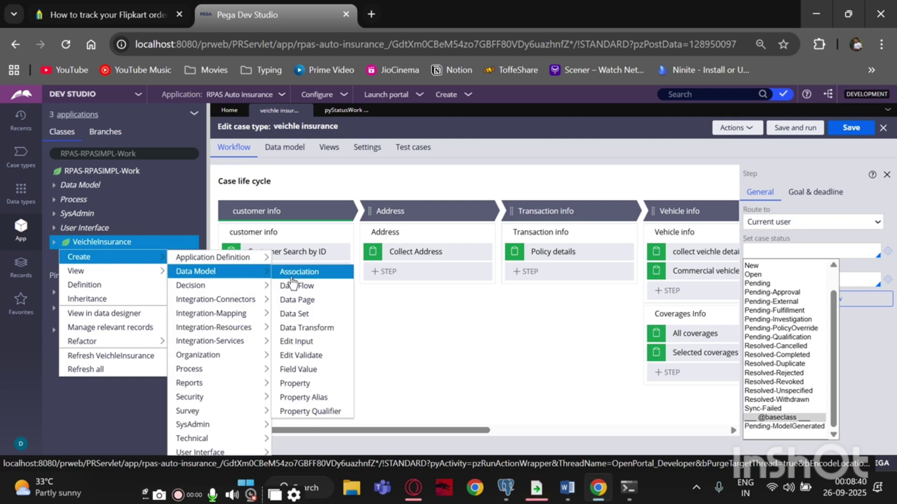
{"action": "left_click", "coordinate": [302, 370]}
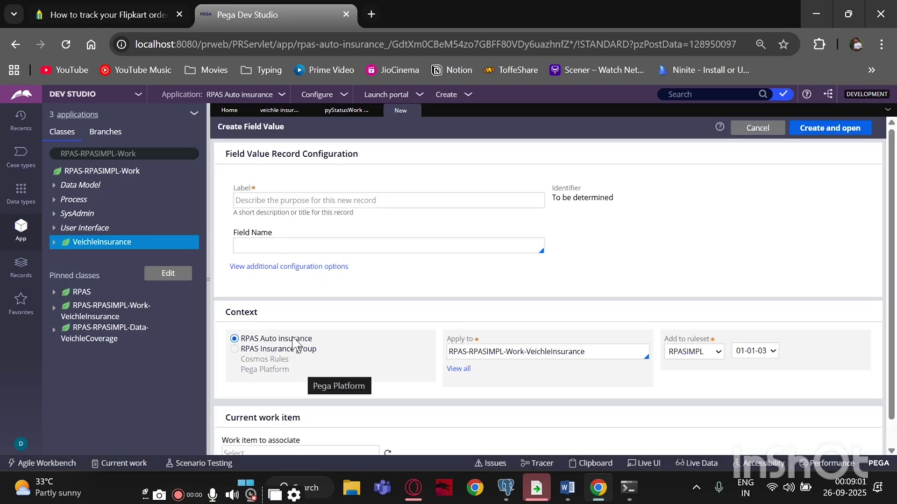
{"action": "left_click", "coordinate": [269, 201]}
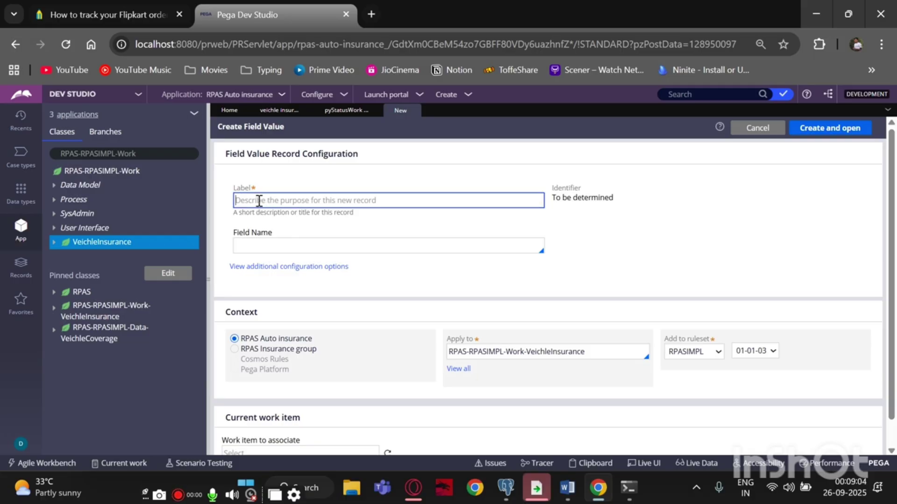
- Review the case statuses set on the three customer info steps of the veichle insurance case type
{"action": "left_click", "coordinate": [279, 110]}
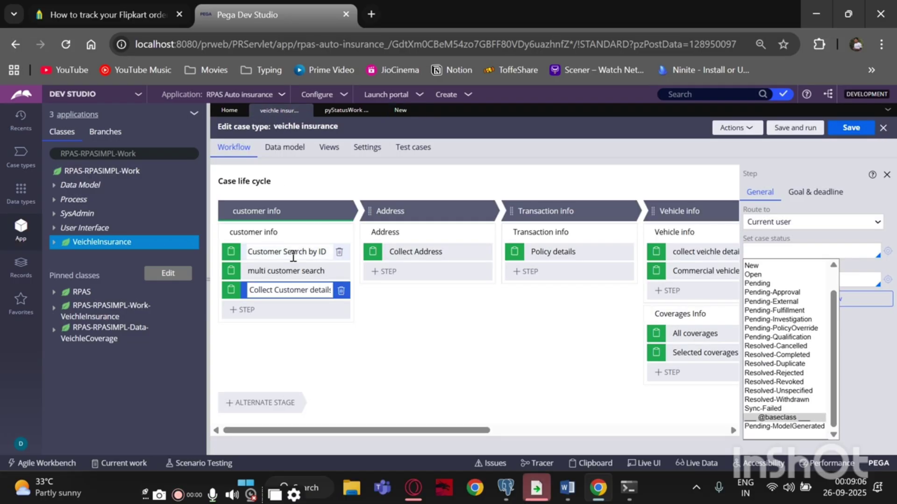
{"action": "left_click", "coordinate": [292, 256]}
{"action": "left_click", "coordinate": [288, 252]}
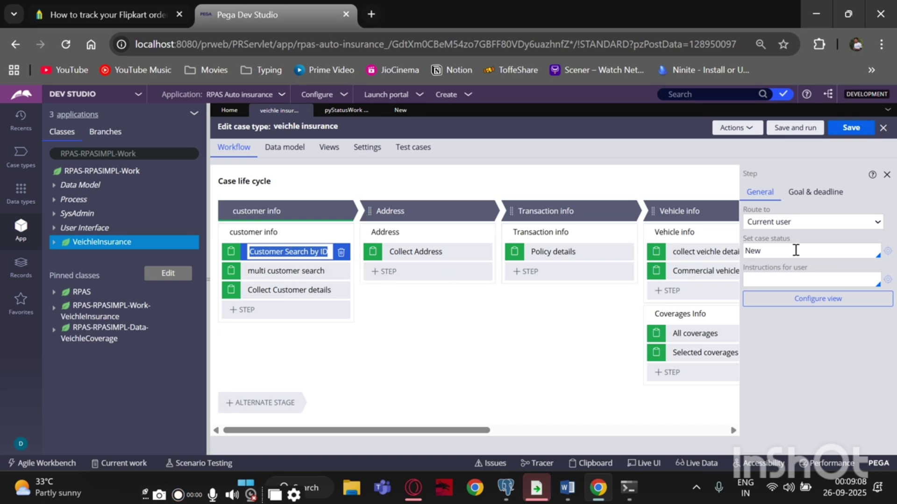
{"action": "left_click", "coordinate": [263, 269]}
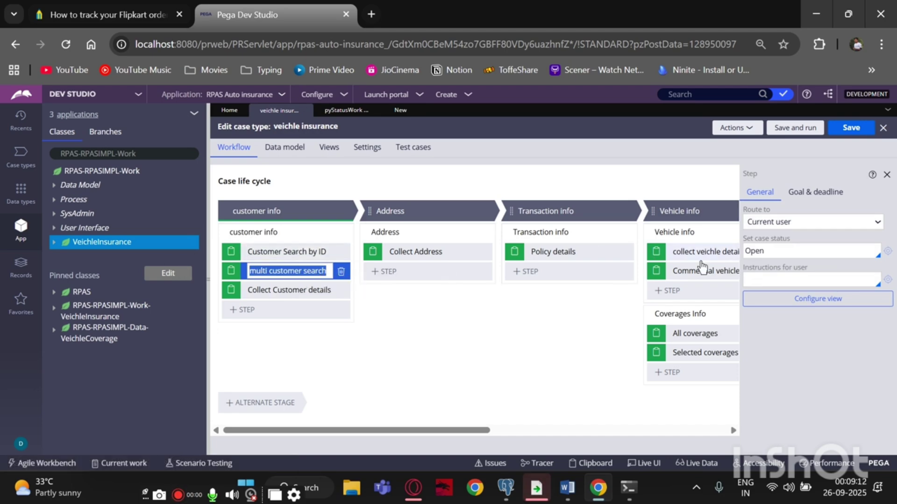
{"action": "left_click", "coordinate": [262, 289]}
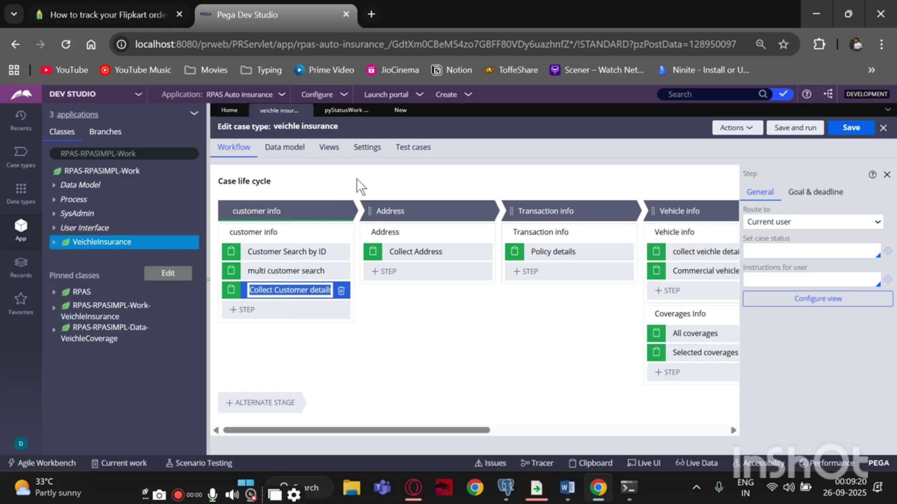
- Return to the new Field Value form and enter Pending-Custinfo as the record's label
{"action": "left_click", "coordinate": [391, 111]}
{"action": "left_click", "coordinate": [246, 202]}
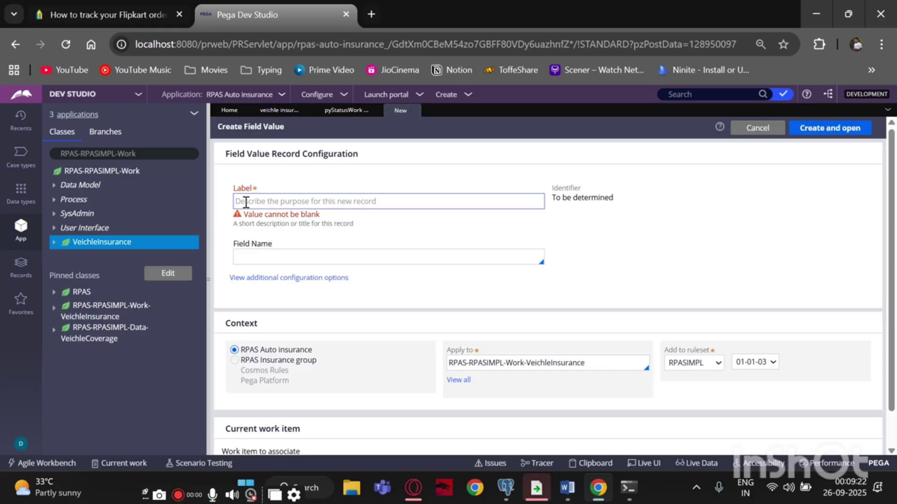
{"action": "type", "text": "P"}
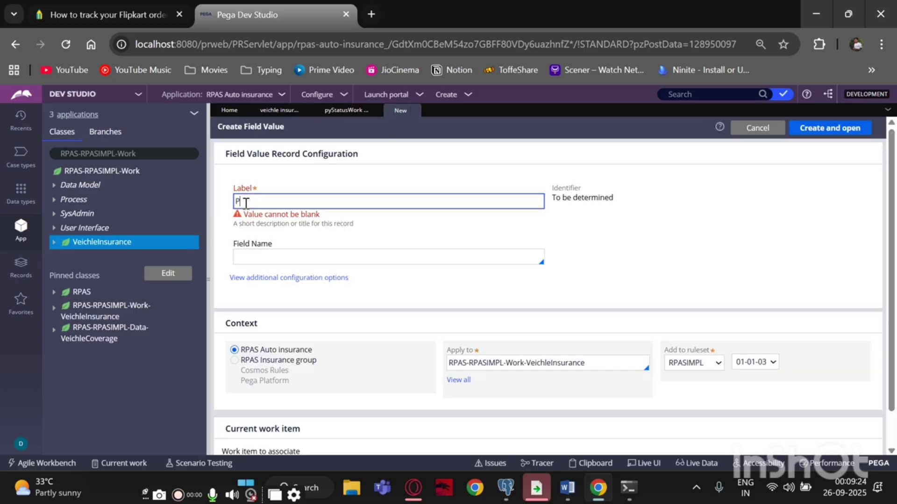
{"action": "type", "text": "ending-"}
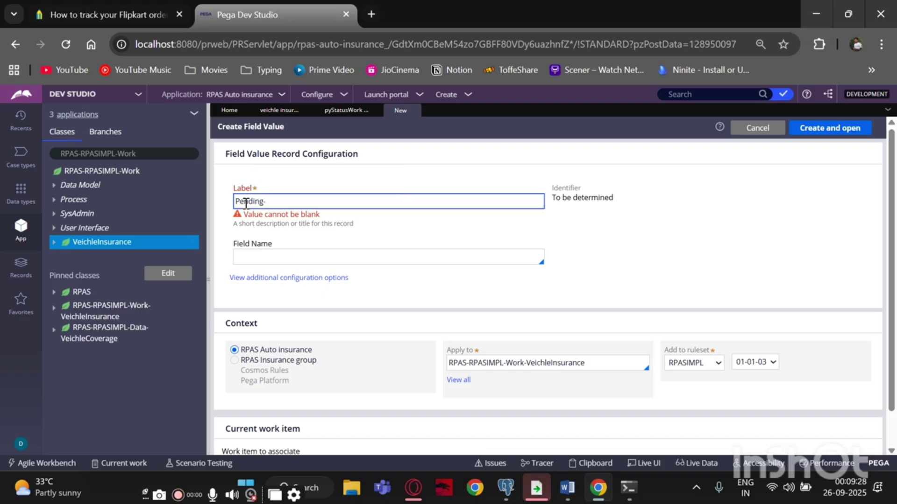
{"action": "type", "text": "C"}
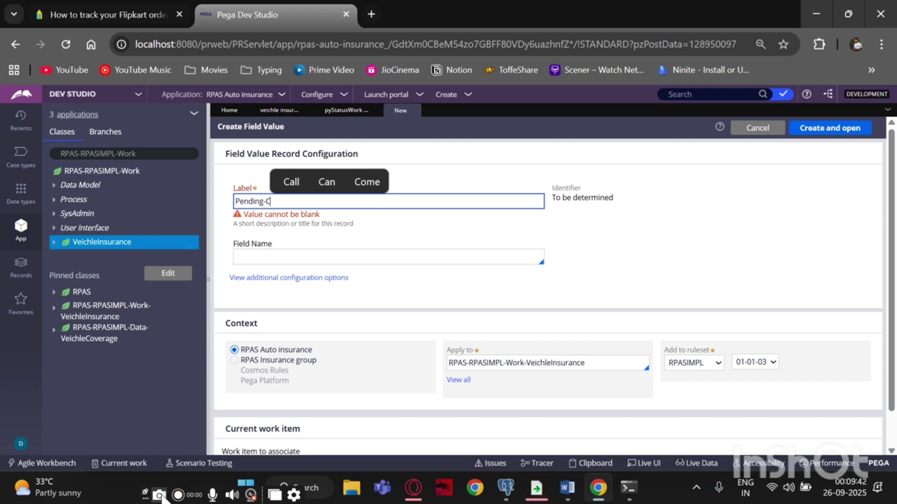
{"action": "left_click", "coordinate": [178, 496]}
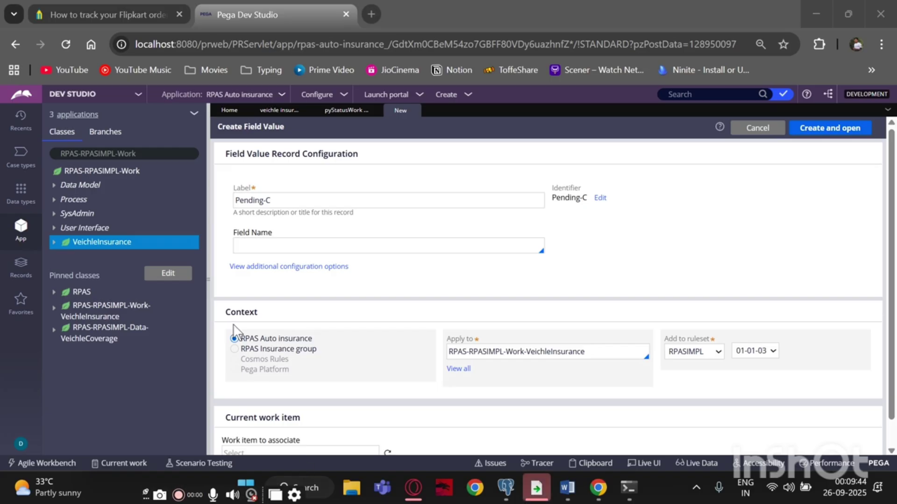
{"action": "left_click", "coordinate": [275, 201]}
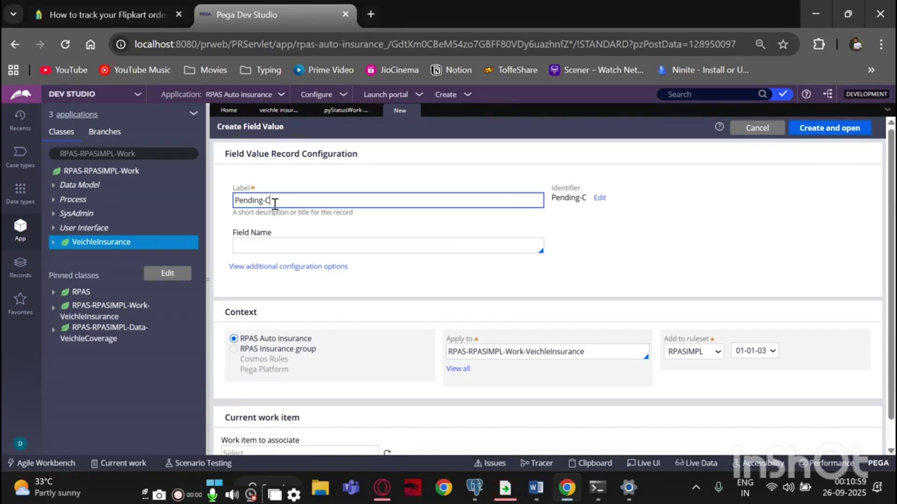
{"action": "type", "text": "us"}
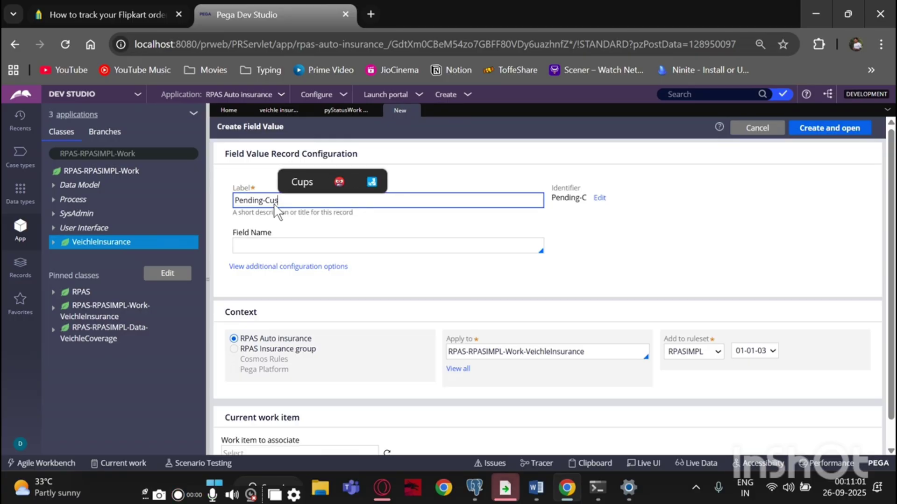
{"action": "type", "text": "tinfo"}
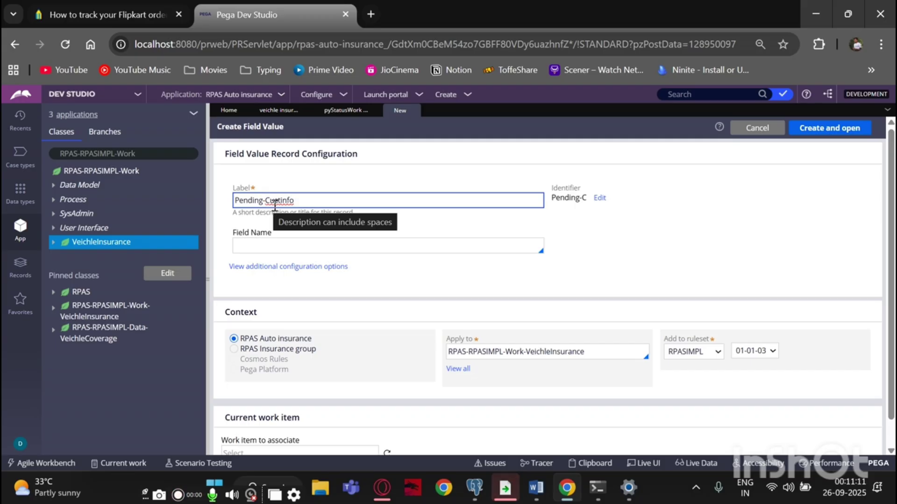
- Switch to pgAdmin to check the work status column's name in the work table, and return to the Pega Field Value form
{"action": "left_click", "coordinate": [262, 249]}
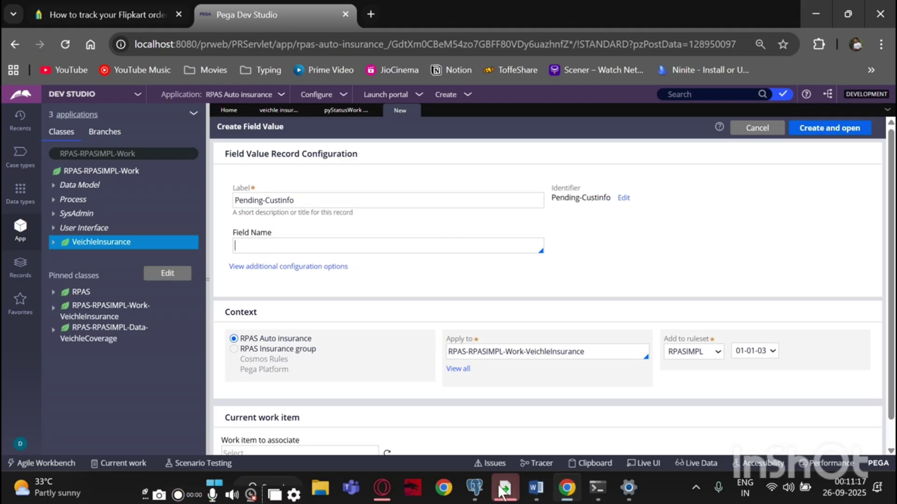
{"action": "left_click", "coordinate": [465, 485]}
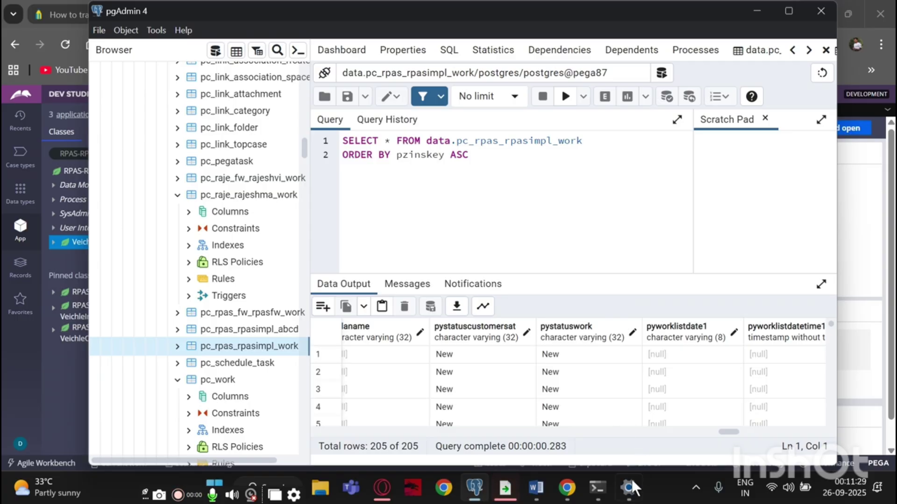
{"action": "mouse_move", "coordinate": [567, 488]}
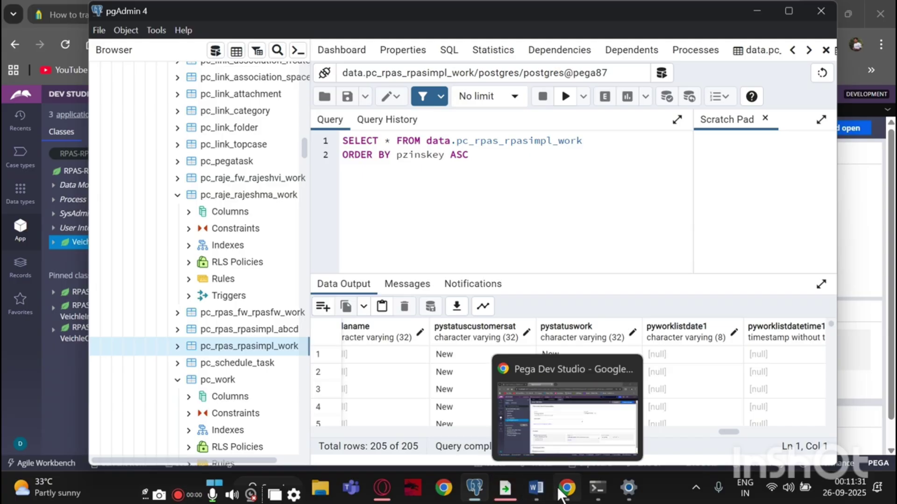
{"action": "left_click", "coordinate": [498, 421]}
- Choose .pyStatusWork from the extended property list as the field name, and create and open the Field Value record
{"action": "left_click", "coordinate": [269, 249]}
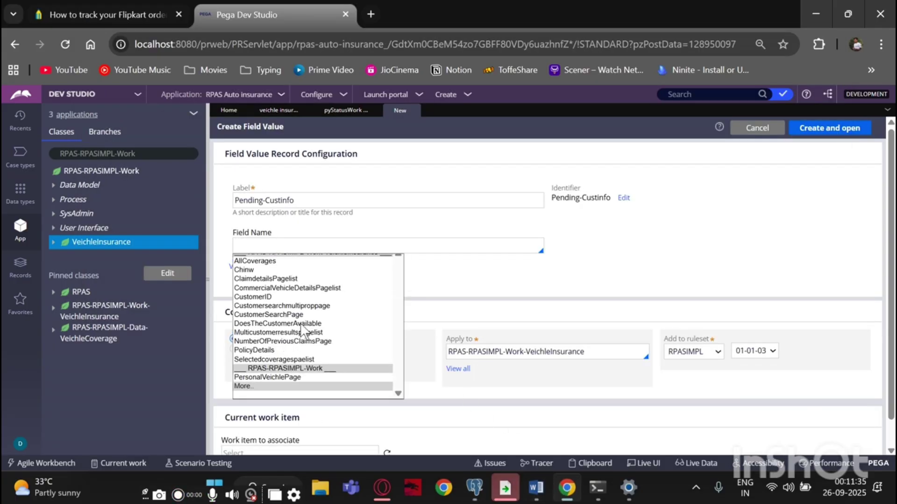
{"action": "scroll", "coordinate": [301, 324], "scroll_direction": "down", "scroll_amount": 1}
{"action": "left_click", "coordinate": [238, 386]}
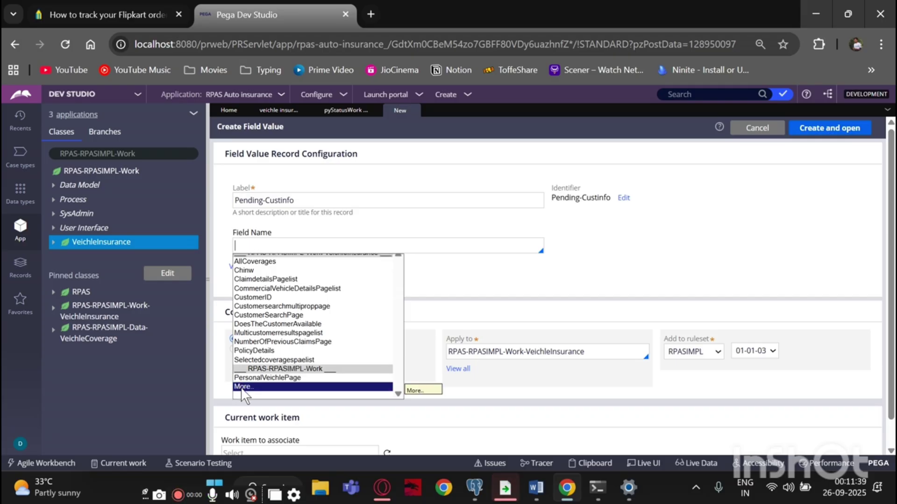
{"action": "scroll", "coordinate": [284, 348], "scroll_direction": "down", "scroll_amount": 5}
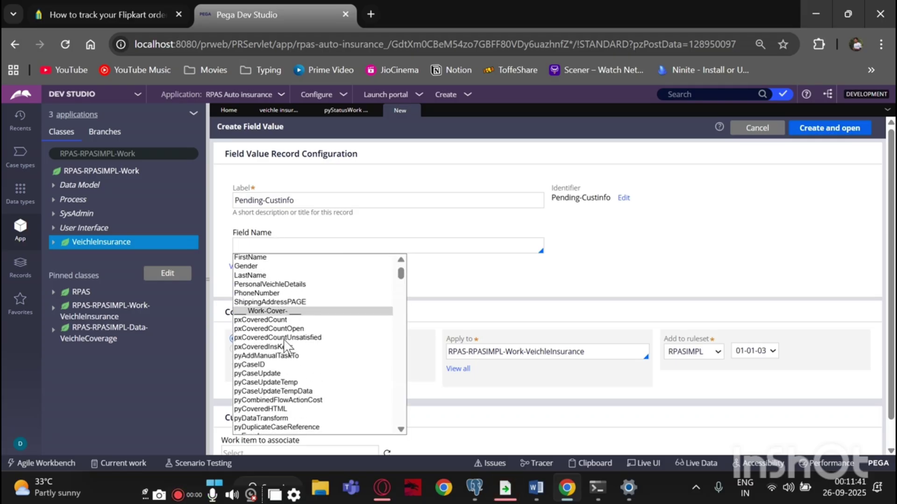
{"action": "scroll", "coordinate": [280, 353], "scroll_direction": "down", "scroll_amount": 3}
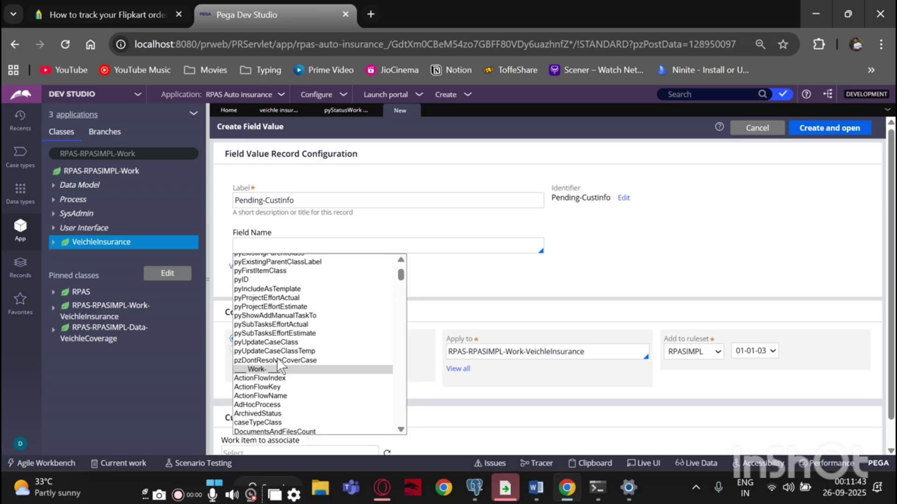
{"action": "scroll", "coordinate": [277, 348], "scroll_direction": "down", "scroll_amount": 6}
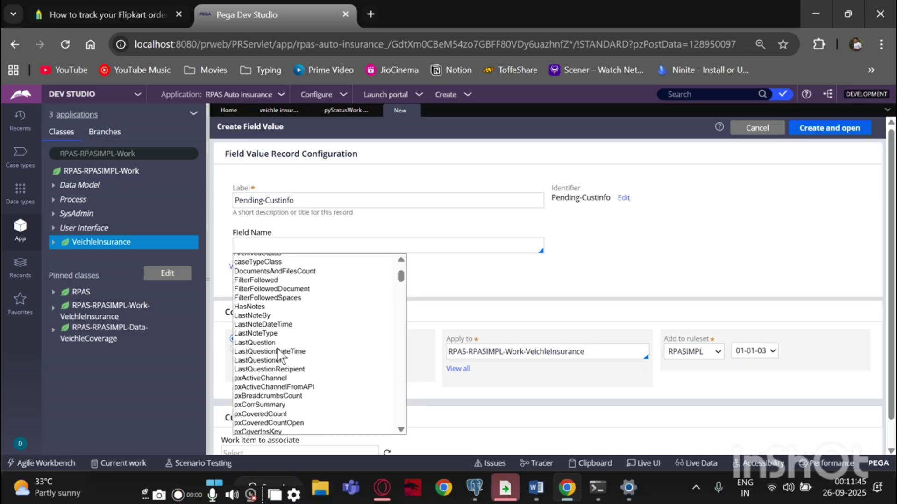
{"action": "scroll", "coordinate": [278, 349], "scroll_direction": "down", "scroll_amount": 6}
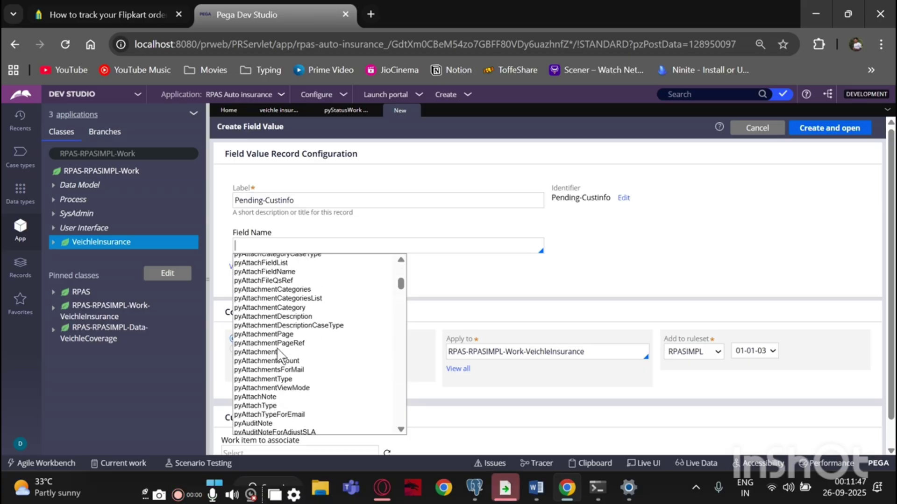
{"action": "scroll", "coordinate": [277, 347], "scroll_direction": "down", "scroll_amount": 8}
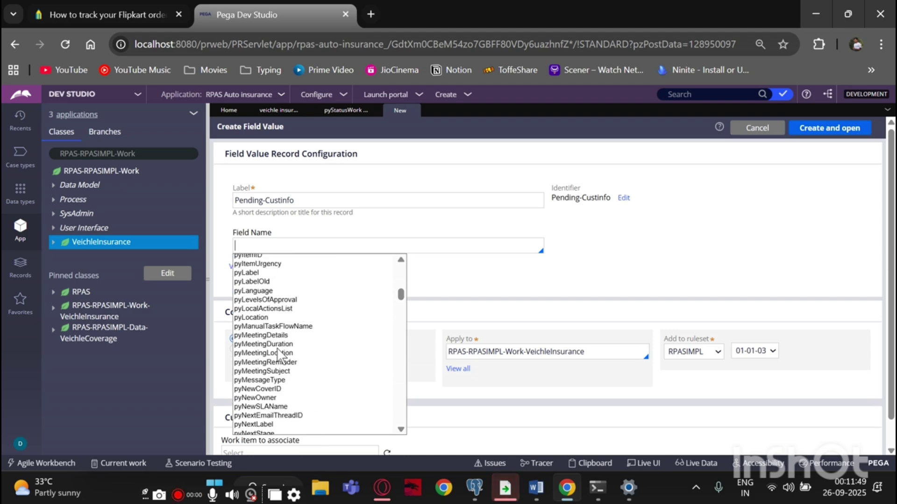
{"action": "scroll", "coordinate": [277, 348], "scroll_direction": "down", "scroll_amount": 4}
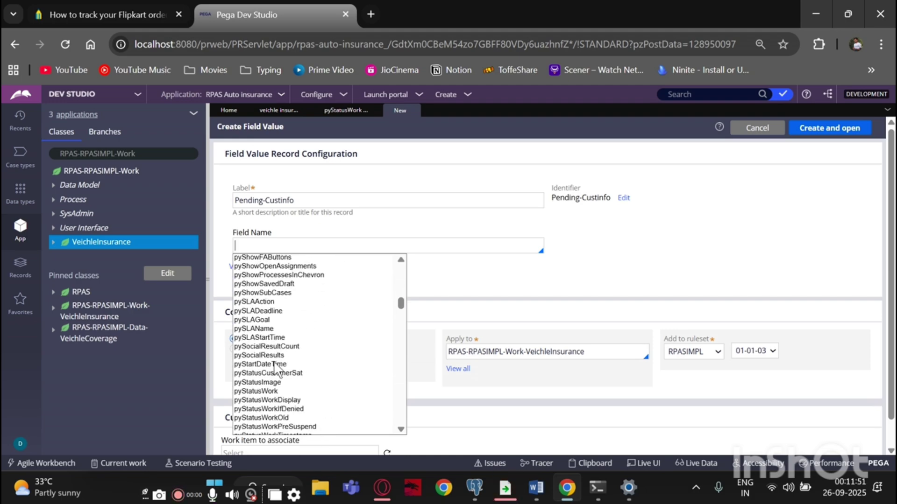
{"action": "left_click", "coordinate": [257, 388]}
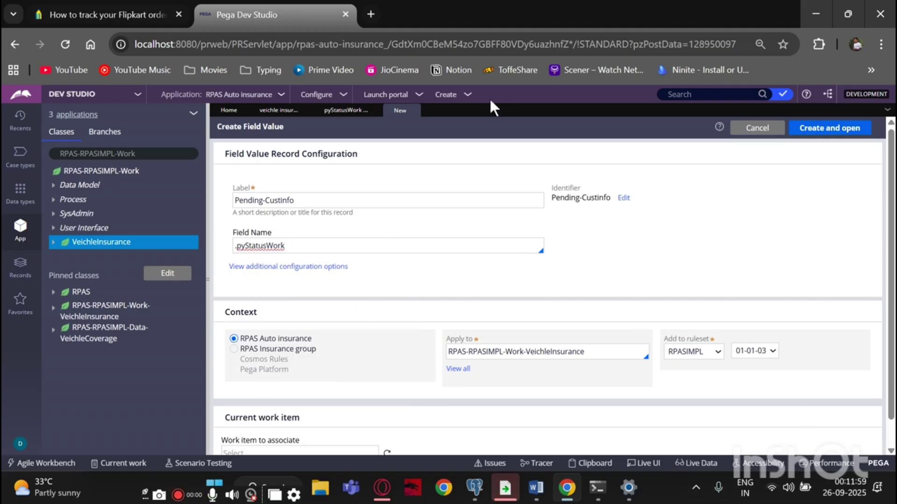
{"action": "left_click", "coordinate": [819, 139]}
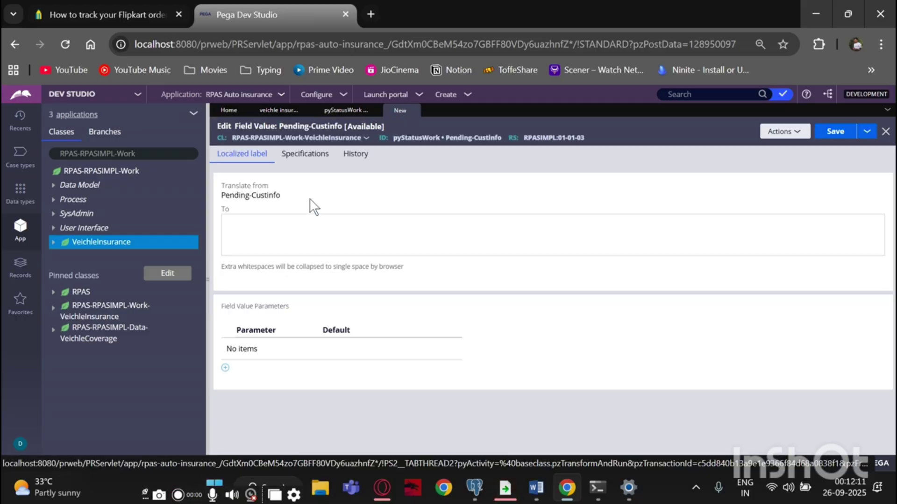
- Set the localized label's translation to Pending-Custinfo and save the field value rule
{"action": "left_click", "coordinate": [249, 229]}
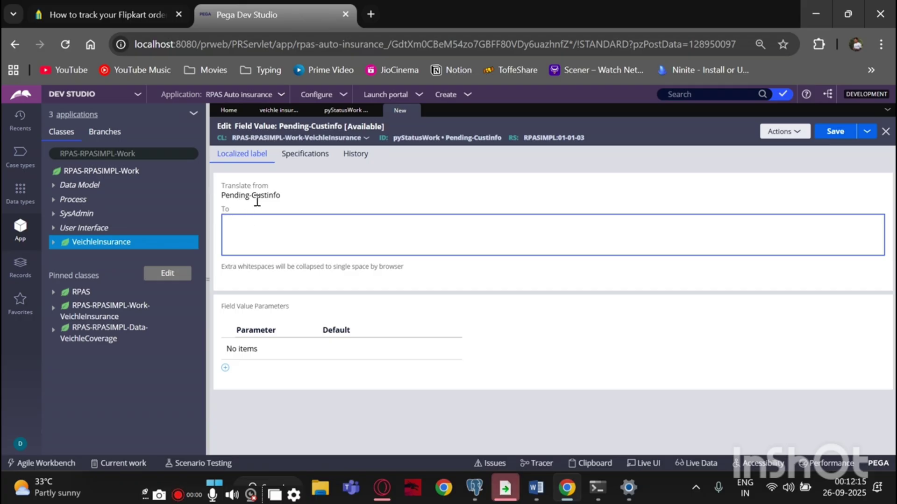
{"action": "left_click_drag", "start_coordinate": [282, 198], "coordinate": [224, 206]}
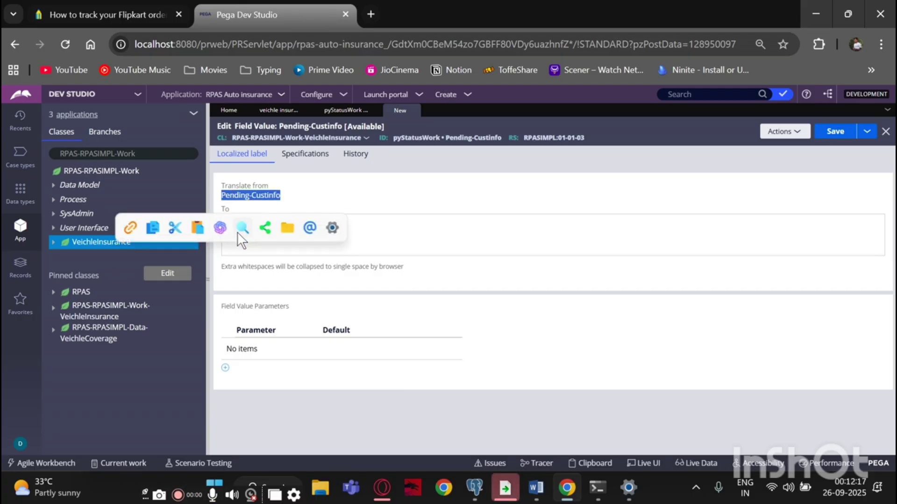
{"action": "left_click", "coordinate": [395, 233]}
{"action": "type", "text": "Pending-Custinfo"}
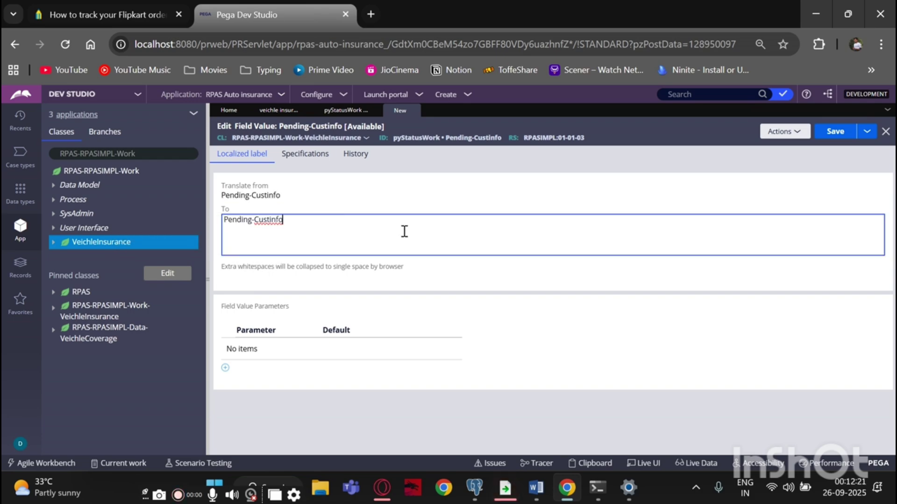
{"action": "left_click", "coordinate": [836, 134]}
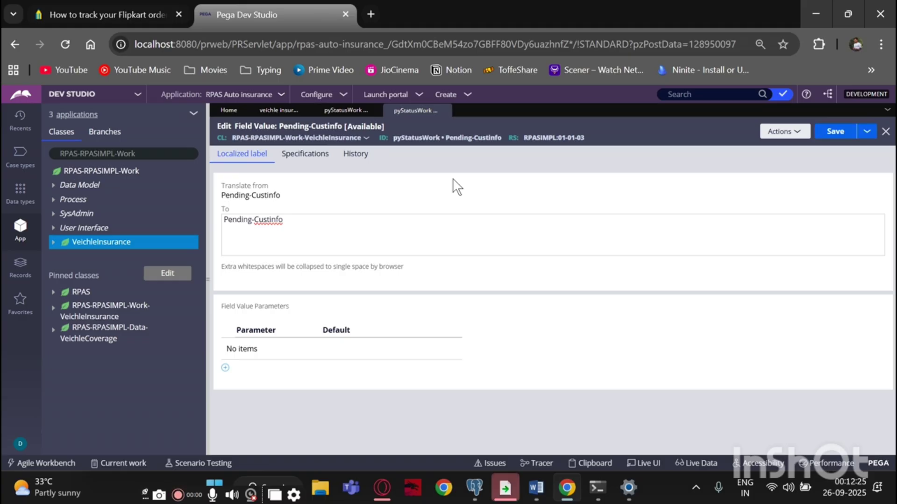
- Set the case status of the Collect Customer details step to Pending-Custinfo and save the veichle insurance case type
{"action": "left_click", "coordinate": [261, 115]}
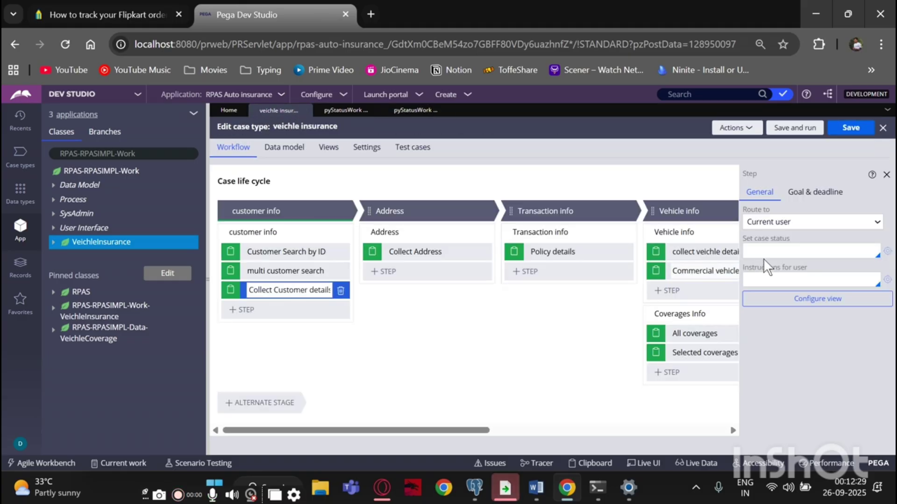
{"action": "left_click", "coordinate": [779, 253]}
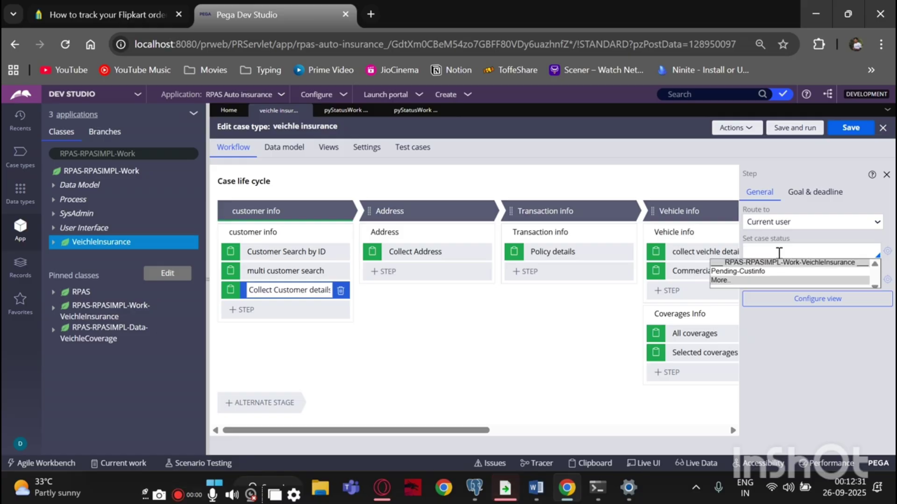
{"action": "left_click", "coordinate": [743, 271]}
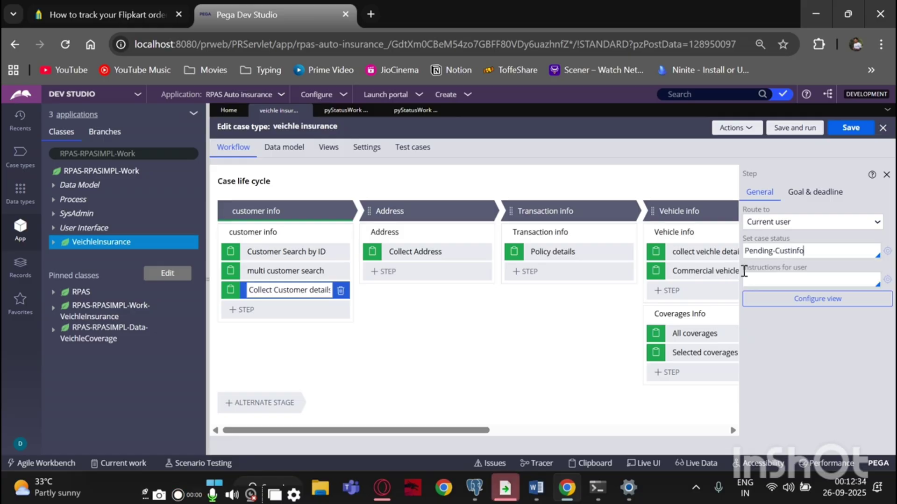
{"action": "left_click", "coordinate": [851, 127]}
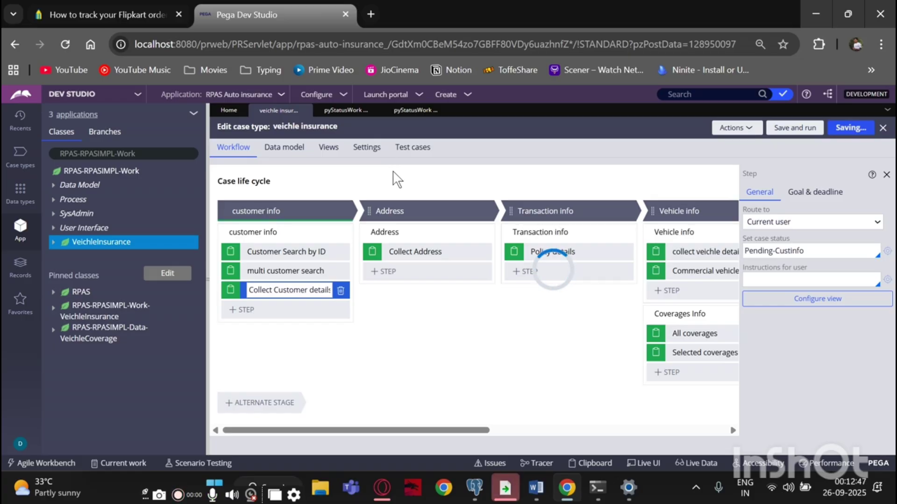
{"action": "key", "text": "ctrl+a"}
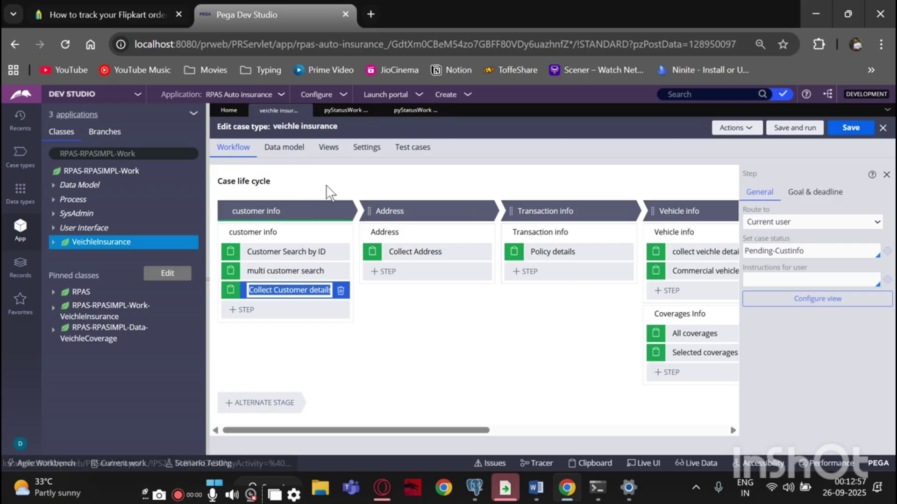
- Create a new veichle insurance case and submit its Customer Search by ID assignment without a customer ID
{"action": "left_click", "coordinate": [727, 133]}
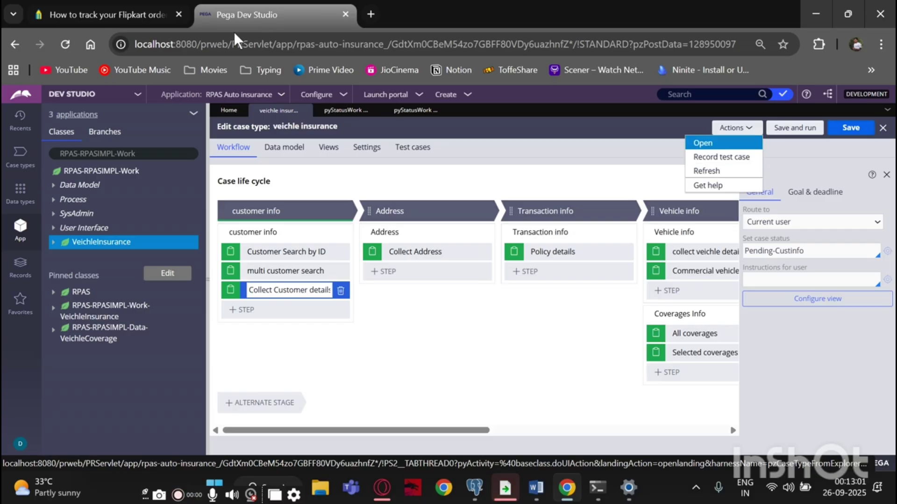
{"action": "left_click", "coordinate": [468, 95]}
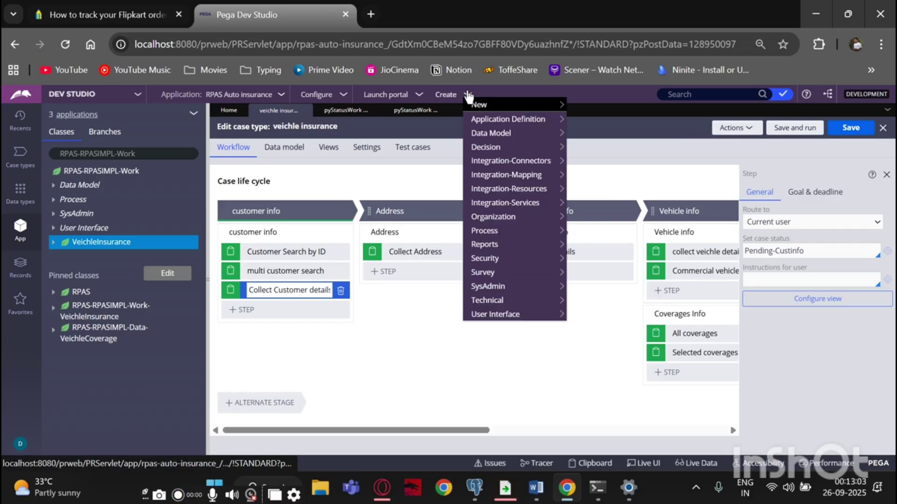
{"action": "mouse_move", "coordinate": [558, 105]}
{"action": "left_click", "coordinate": [587, 105]}
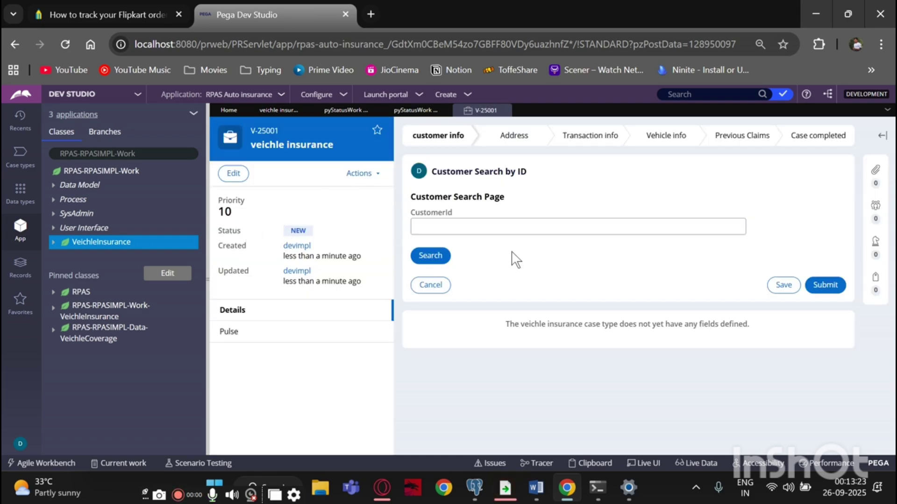
{"action": "left_click", "coordinate": [820, 287]}
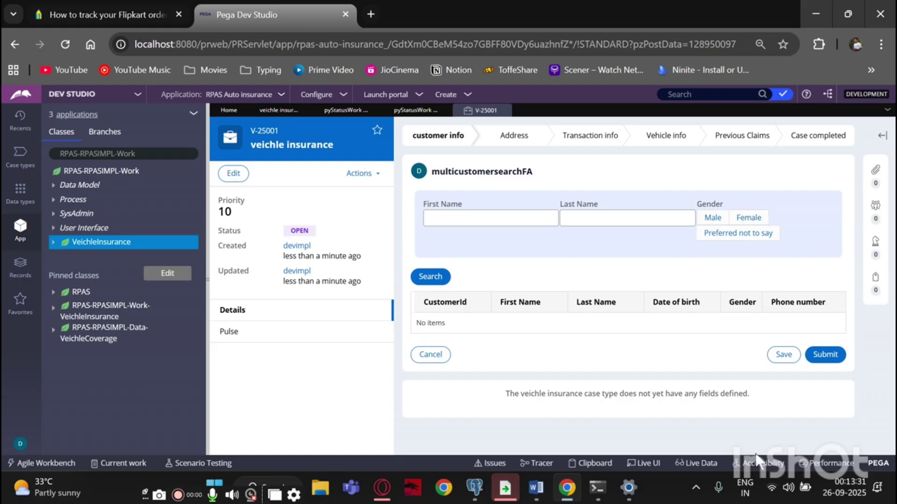
- Open the Clipboard for the new case and examine the expanded pyWorkPage for the work status property
{"action": "left_click", "coordinate": [584, 462]}
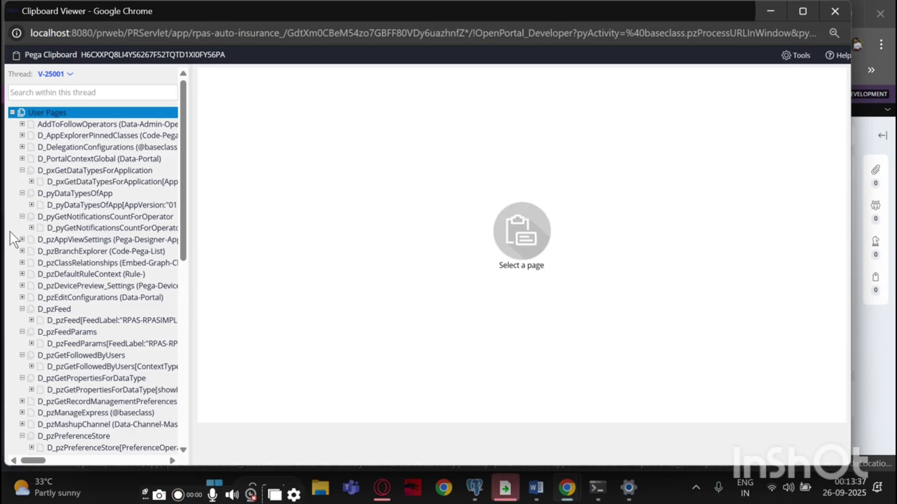
{"action": "scroll", "coordinate": [9, 231], "scroll_direction": "down", "scroll_amount": 10}
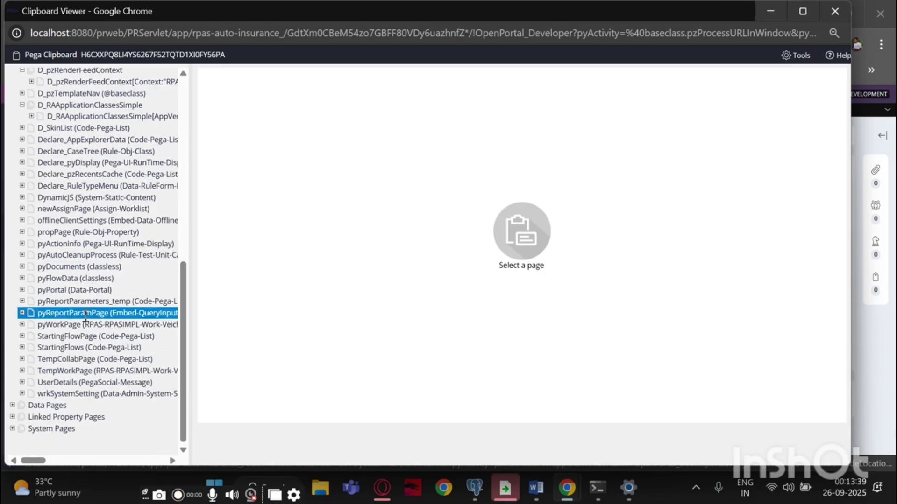
{"action": "left_click", "coordinate": [22, 324]}
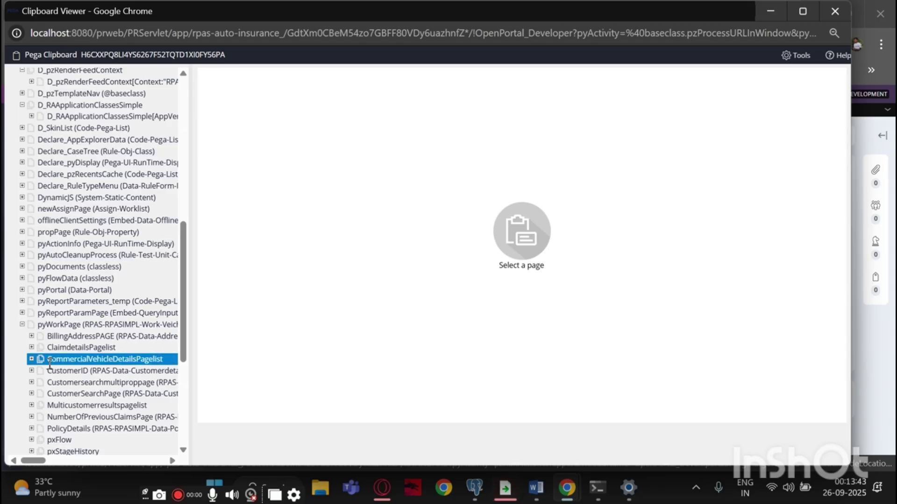
{"action": "scroll", "coordinate": [54, 372], "scroll_direction": "down", "scroll_amount": 5}
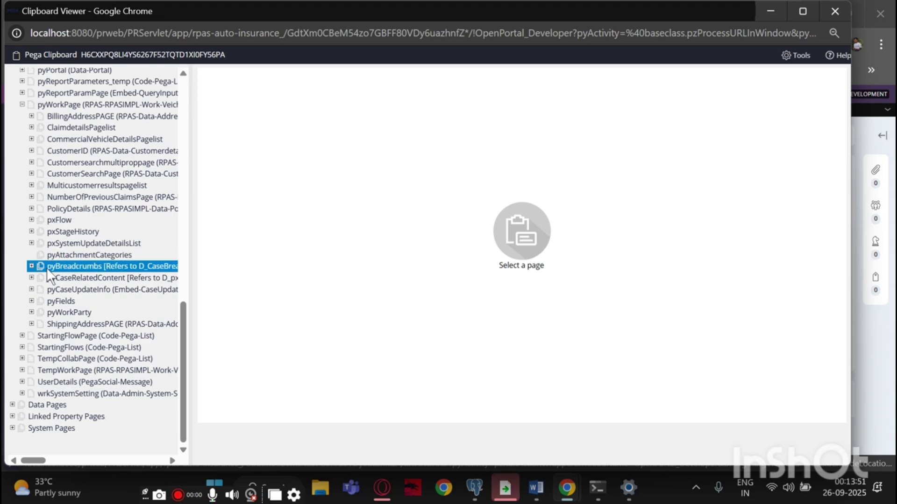
{"action": "scroll", "coordinate": [46, 268], "scroll_direction": "up", "scroll_amount": 2}
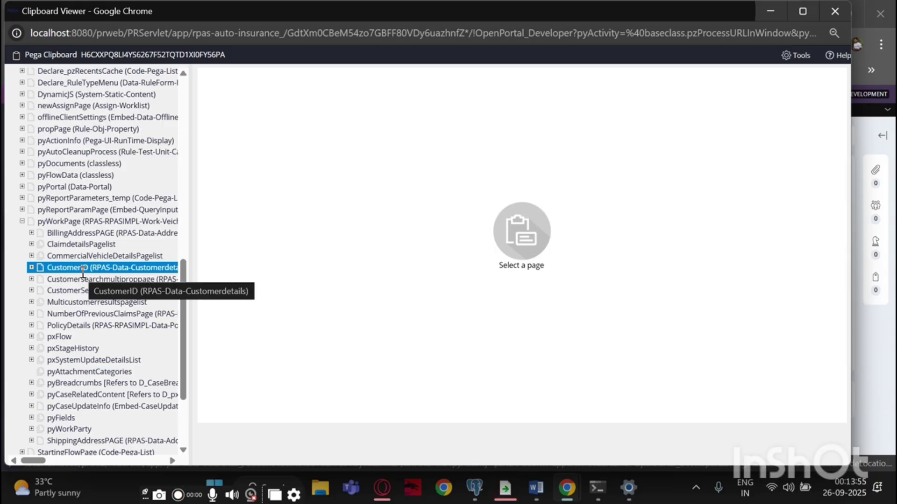
{"action": "scroll", "coordinate": [83, 273], "scroll_direction": "down", "scroll_amount": 2}
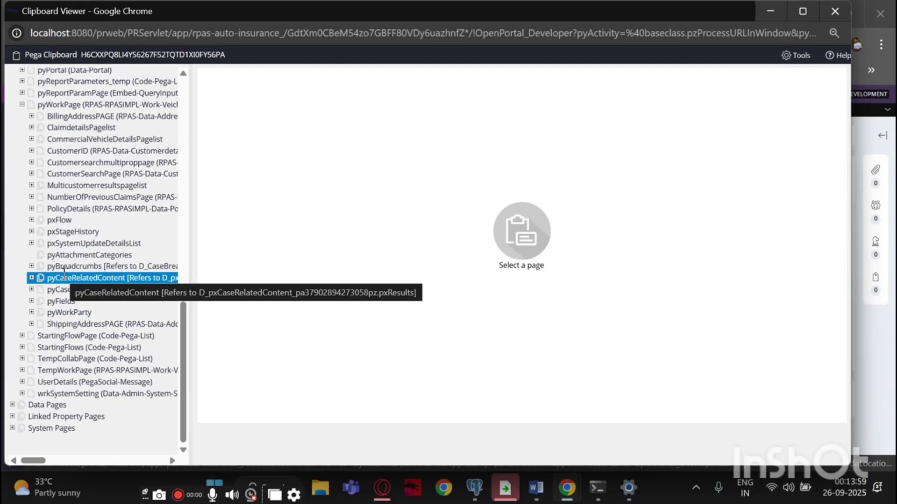
{"action": "scroll", "coordinate": [64, 273], "scroll_direction": "up", "scroll_amount": 10}
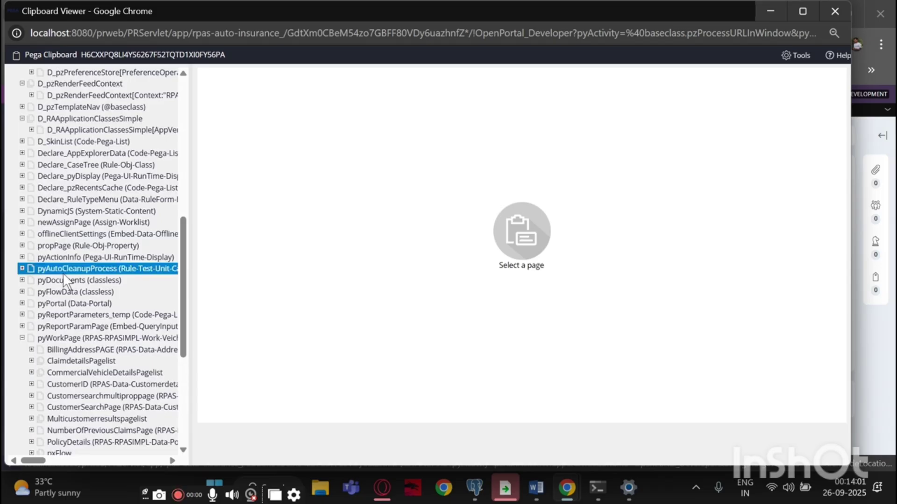
{"action": "scroll", "coordinate": [64, 273], "scroll_direction": "down", "scroll_amount": 8}
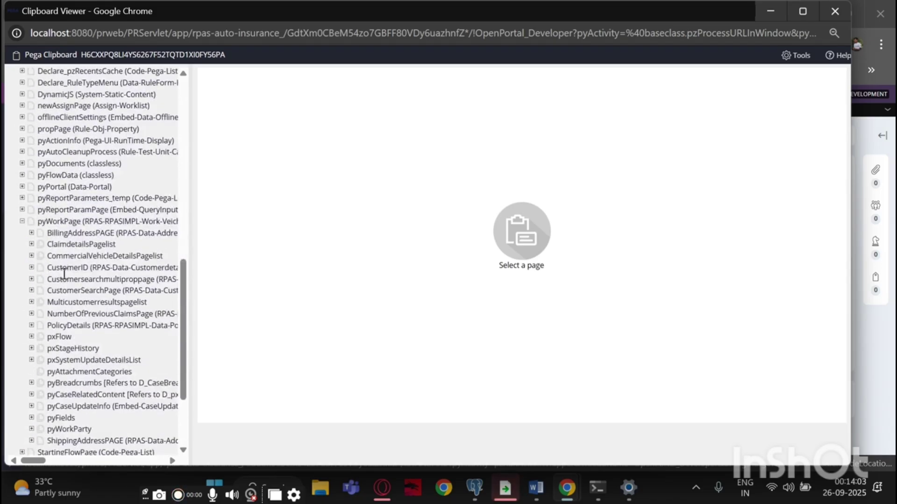
{"action": "scroll", "coordinate": [64, 274], "scroll_direction": "down", "scroll_amount": 2}
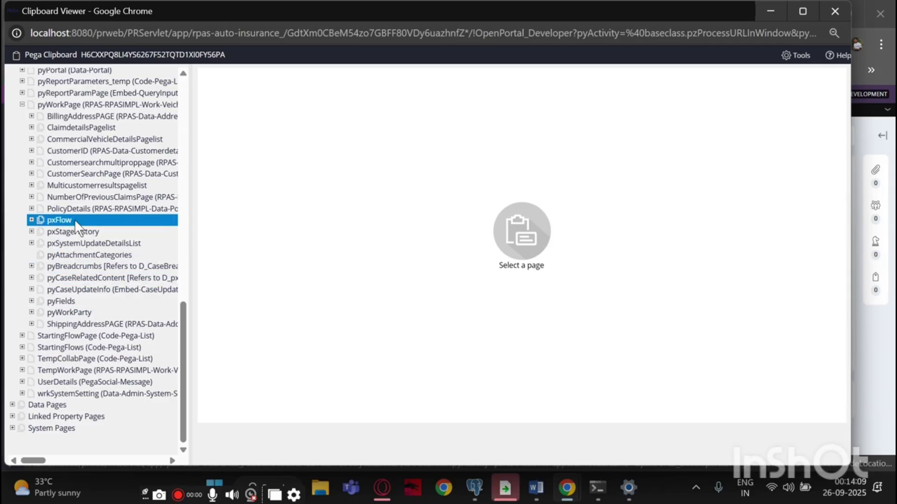
{"action": "scroll", "coordinate": [84, 234], "scroll_direction": "up", "scroll_amount": 5}
{"action": "scroll", "coordinate": [86, 303], "scroll_direction": "down", "scroll_amount": 3}
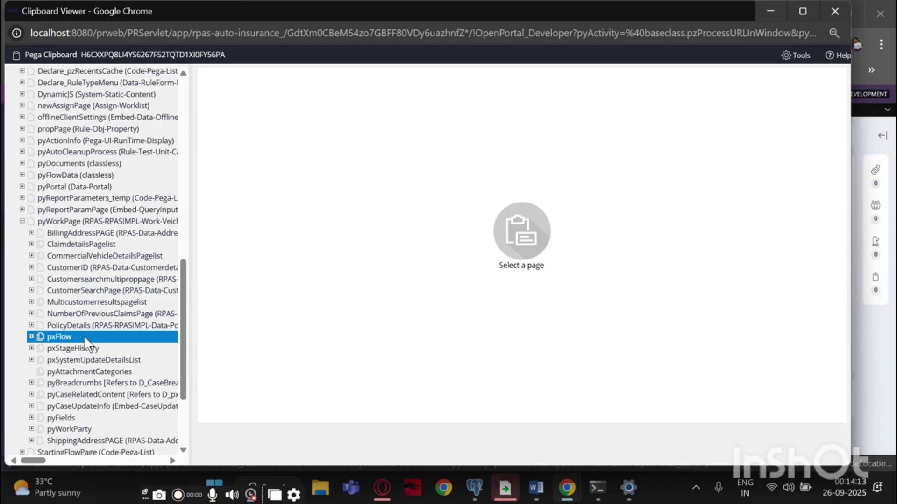
{"action": "scroll", "coordinate": [83, 335], "scroll_direction": "down", "scroll_amount": 3}
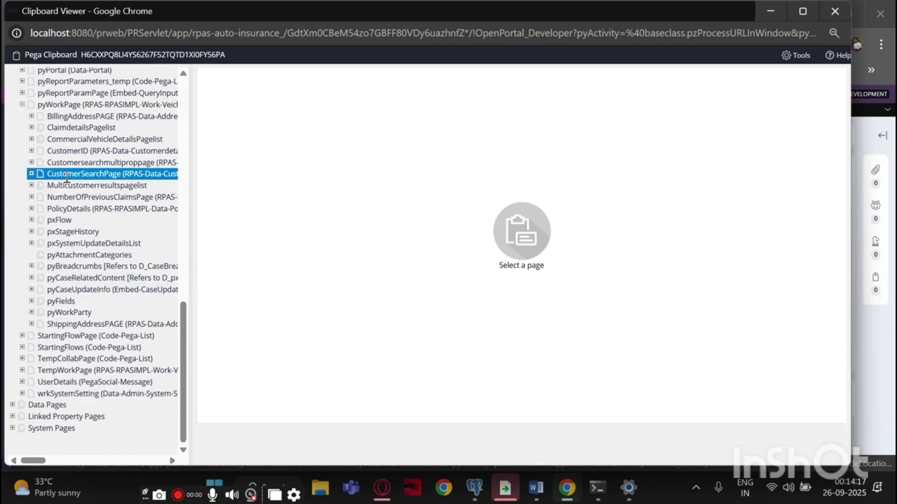
{"action": "scroll", "coordinate": [22, 219], "scroll_direction": "up", "scroll_amount": 3}
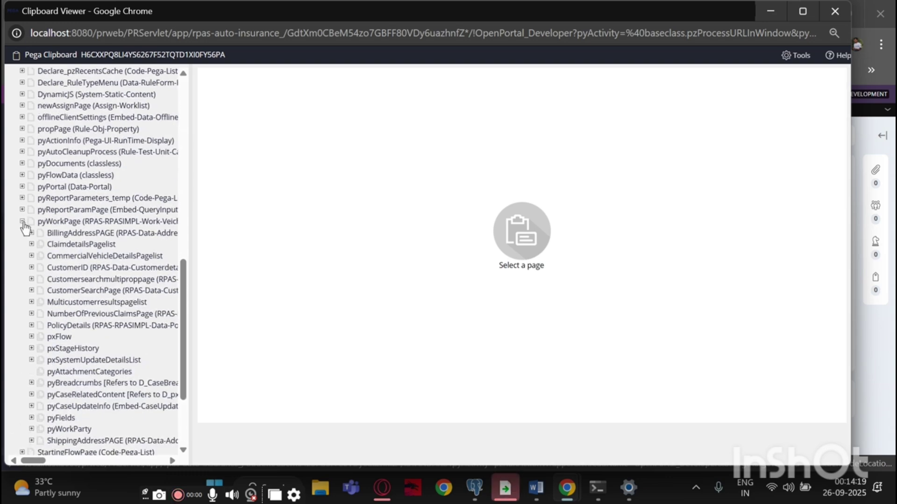
{"action": "scroll", "coordinate": [26, 273], "scroll_direction": "up", "scroll_amount": 5}
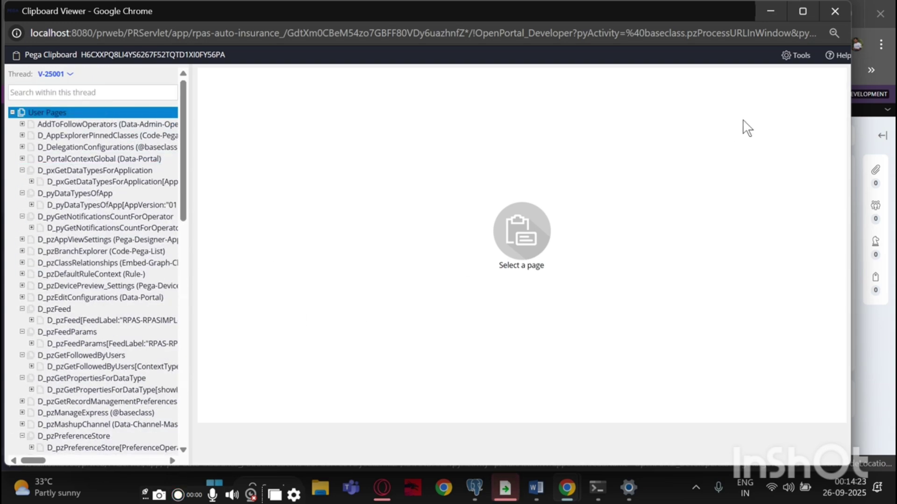
- Return to the case, submit the empty multicustomersearchFA assignment, and bring the Clipboard Viewer back up
{"action": "left_click", "coordinate": [763, 23]}
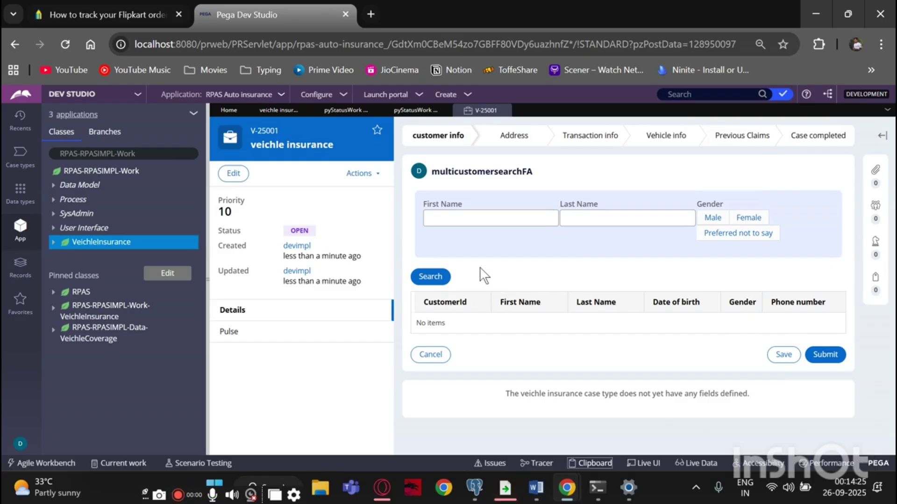
{"action": "left_click", "coordinate": [825, 355]}
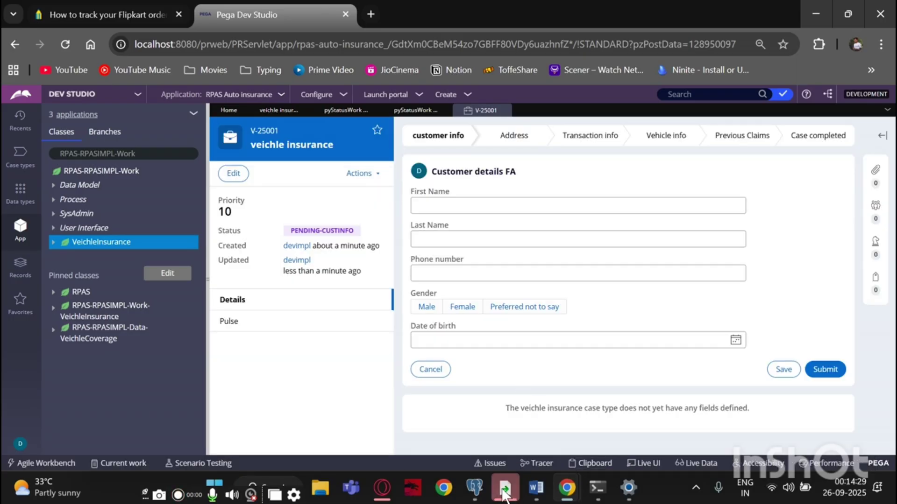
{"action": "mouse_move", "coordinate": [558, 488]}
{"action": "left_click", "coordinate": [619, 438]}
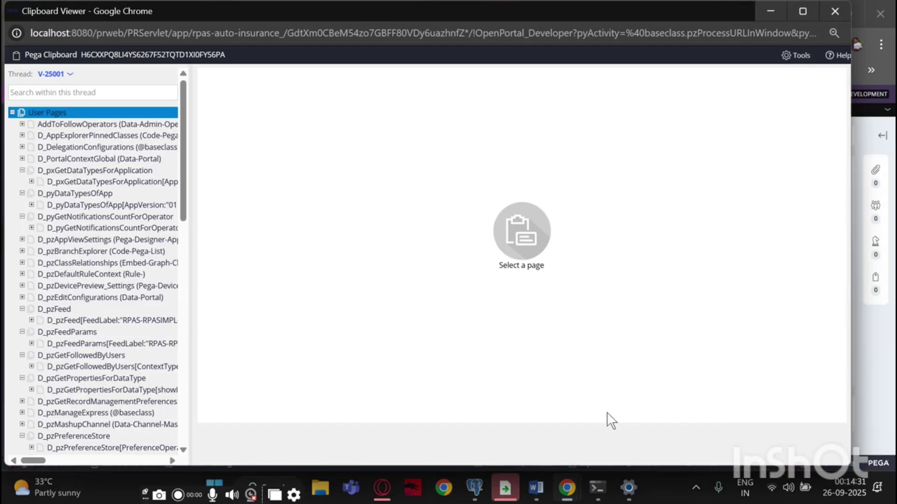
- Locate pyWorkPage among the clipboard's user pages, then collapse and re-expand it
{"action": "scroll", "coordinate": [28, 295], "scroll_direction": "down", "scroll_amount": 8}
{"action": "left_click", "coordinate": [40, 294]}
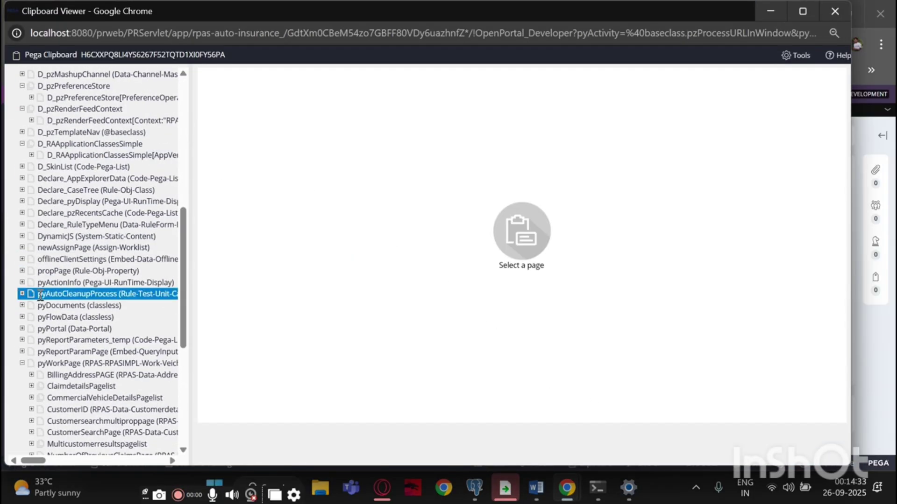
{"action": "scroll", "coordinate": [40, 294], "scroll_direction": "down", "scroll_amount": 5}
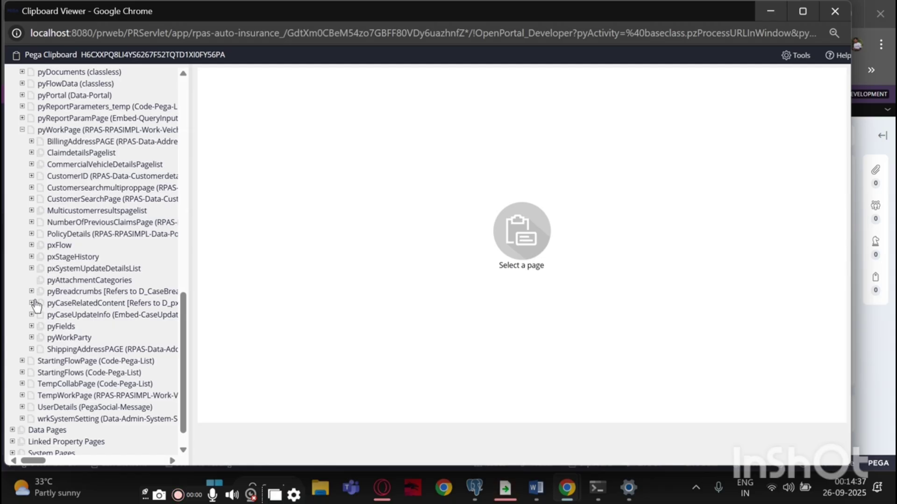
{"action": "left_click", "coordinate": [22, 130]}
{"action": "left_click", "coordinate": [61, 290]}
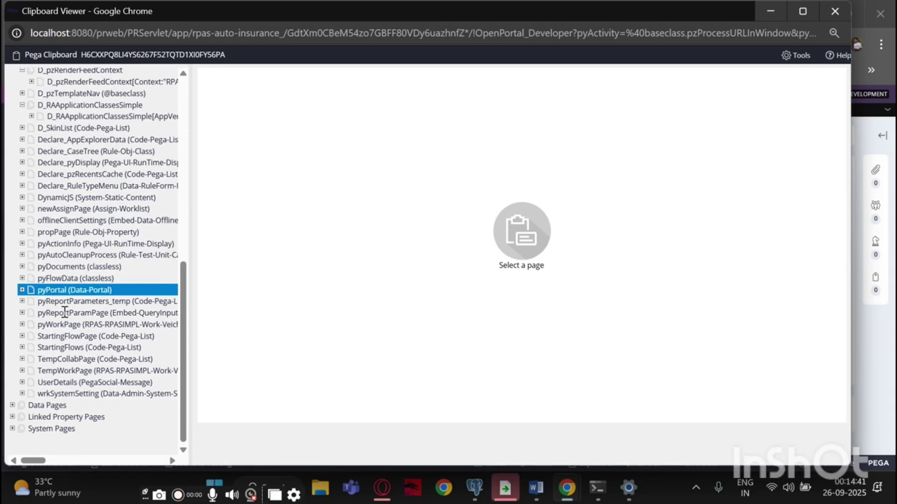
{"action": "left_click", "coordinate": [63, 348]}
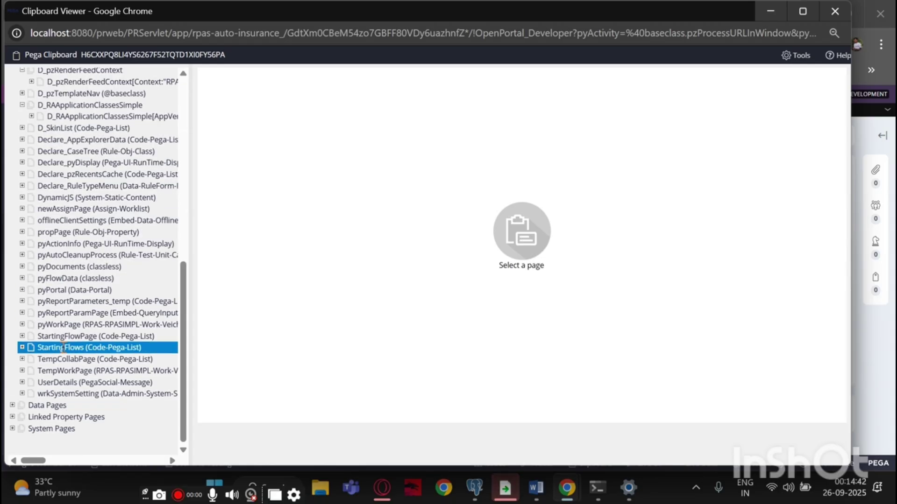
{"action": "left_click", "coordinate": [22, 325]}
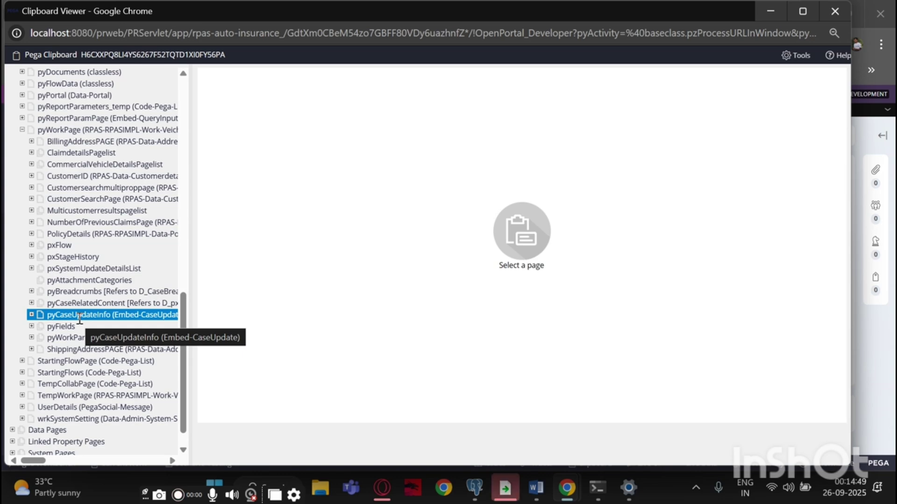
- Examine the clipboard's user pages and the pages embedded in pyWorkPage for the case's work status
{"action": "scroll", "coordinate": [80, 321], "scroll_direction": "up", "scroll_amount": 3}
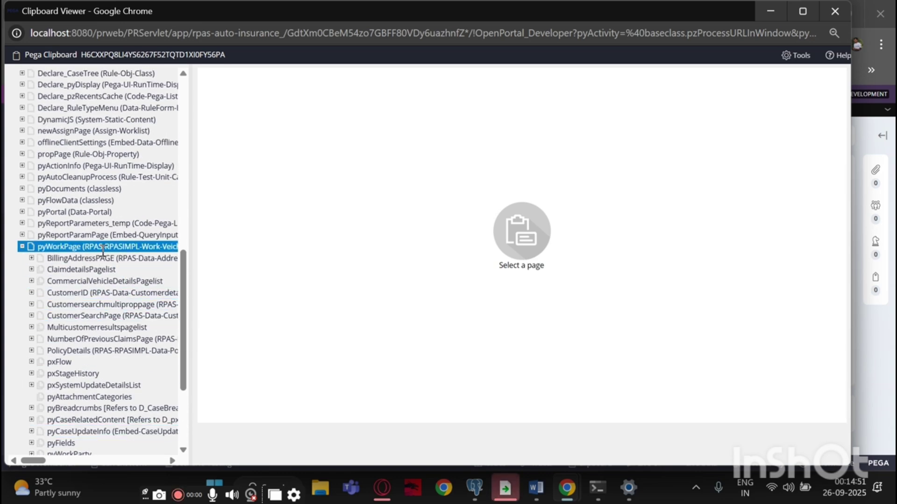
{"action": "scroll", "coordinate": [101, 273], "scroll_direction": "down", "scroll_amount": 3}
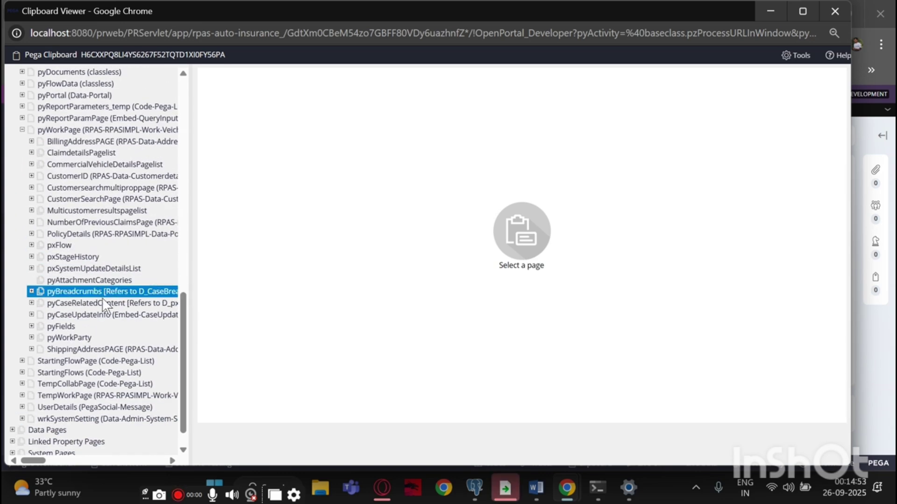
{"action": "scroll", "coordinate": [100, 322], "scroll_direction": "up", "scroll_amount": 10}
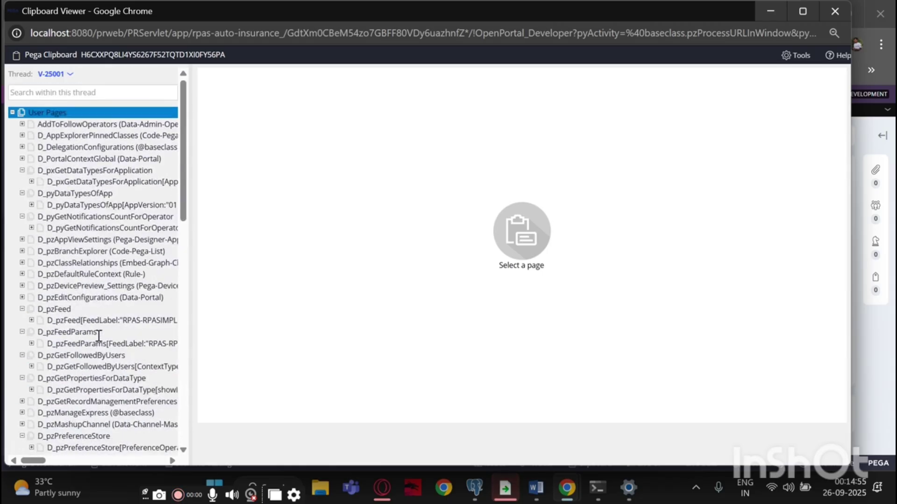
{"action": "scroll", "coordinate": [98, 335], "scroll_direction": "down", "scroll_amount": 5}
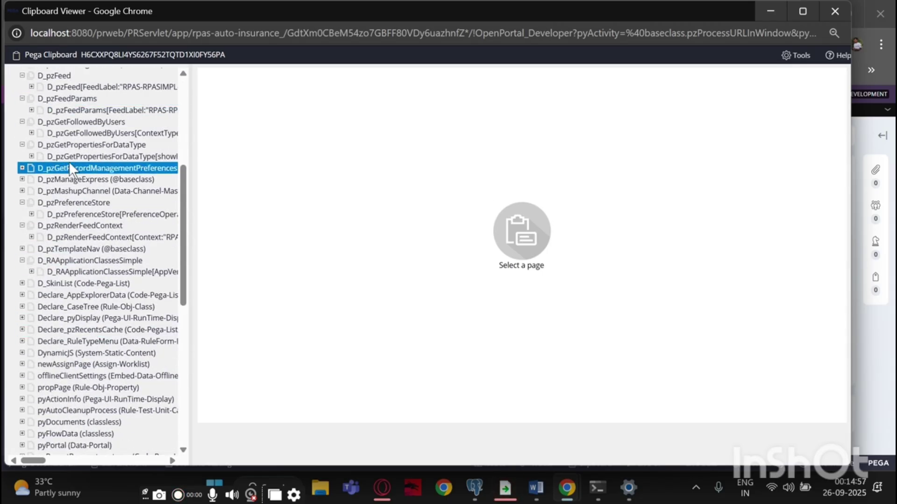
{"action": "scroll", "coordinate": [70, 285], "scroll_direction": "up", "scroll_amount": 5}
{"action": "scroll", "coordinate": [111, 322], "scroll_direction": "down", "scroll_amount": 7}
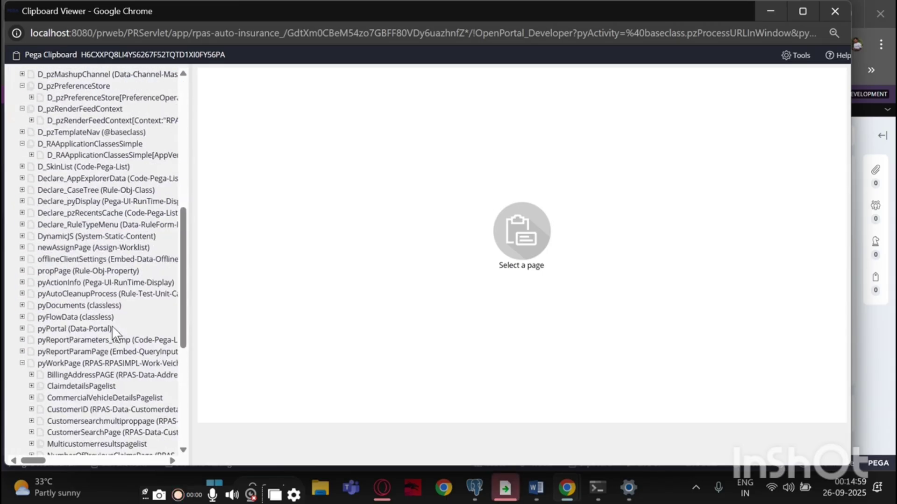
{"action": "scroll", "coordinate": [111, 326], "scroll_direction": "down", "scroll_amount": 7}
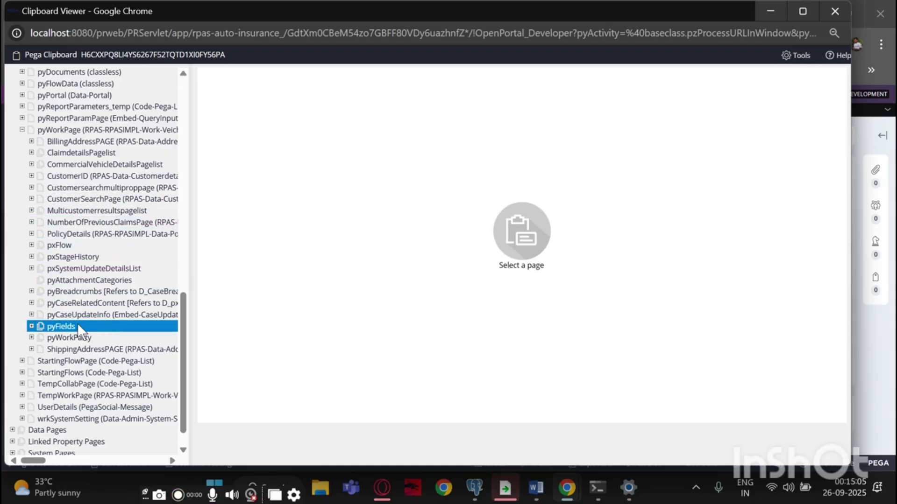
{"action": "scroll", "coordinate": [58, 295], "scroll_direction": "down", "scroll_amount": 1}
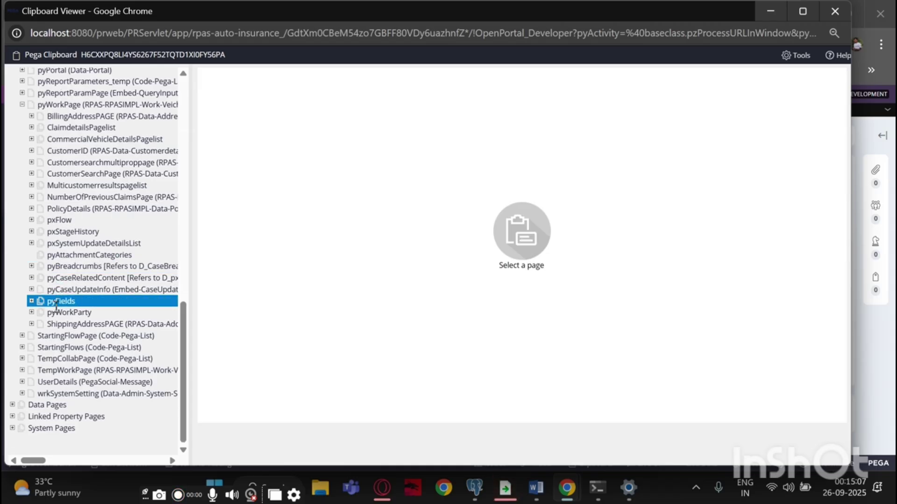
{"action": "scroll", "coordinate": [51, 318], "scroll_direction": "up", "scroll_amount": 10}
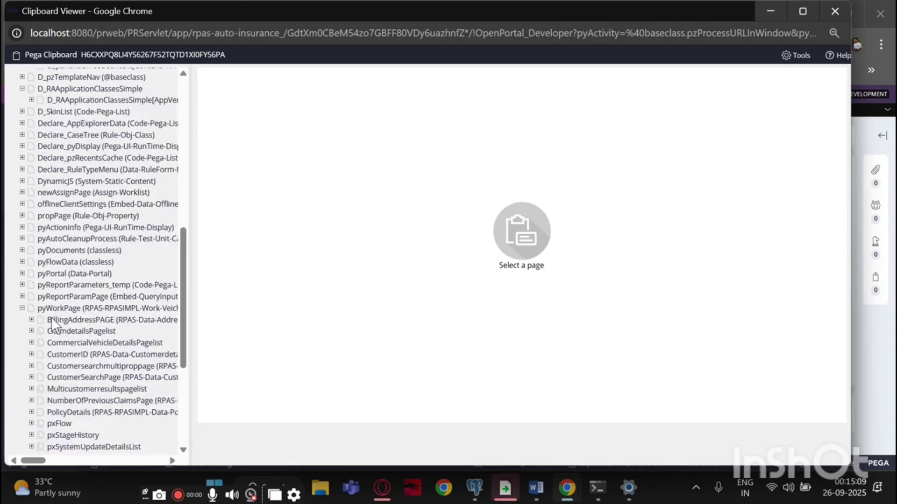
{"action": "scroll", "coordinate": [52, 318], "scroll_direction": "down", "scroll_amount": 10}
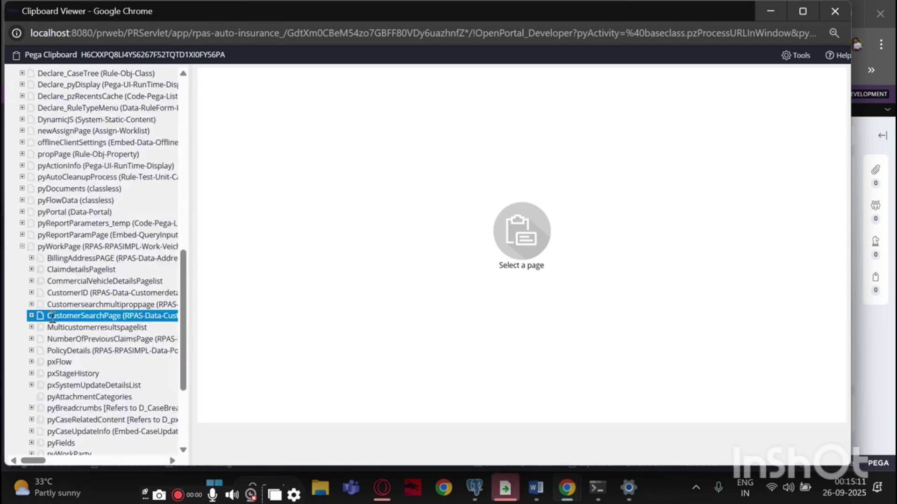
{"action": "scroll", "coordinate": [52, 310], "scroll_direction": "up", "scroll_amount": 10}
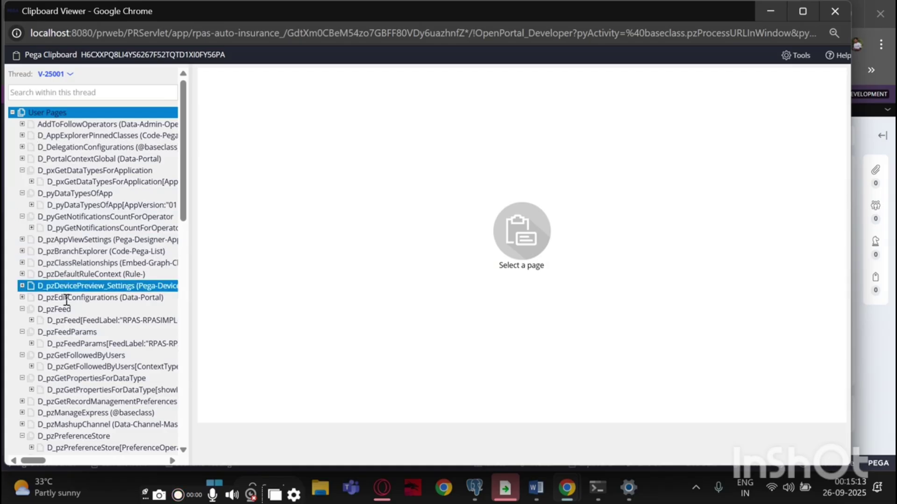
{"action": "scroll", "coordinate": [51, 304], "scroll_direction": "down", "scroll_amount": 15}
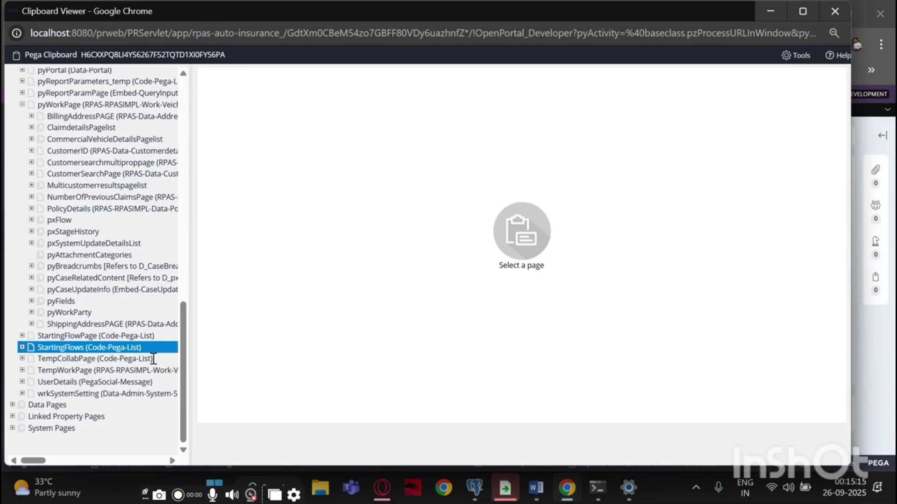
- Switch to pgAdmin and rerun the select query on the data.pc_rpas_rpasimpl_work table
{"action": "left_click", "coordinate": [472, 485]}
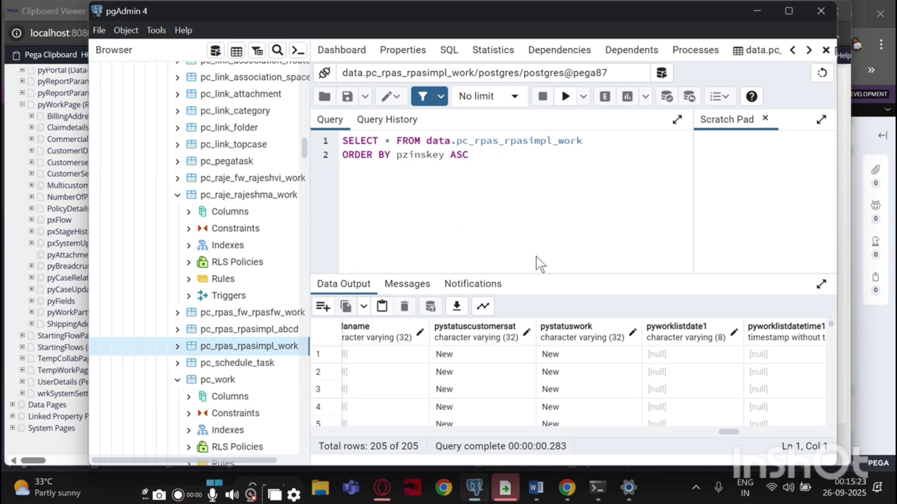
{"action": "left_click", "coordinate": [564, 97]}
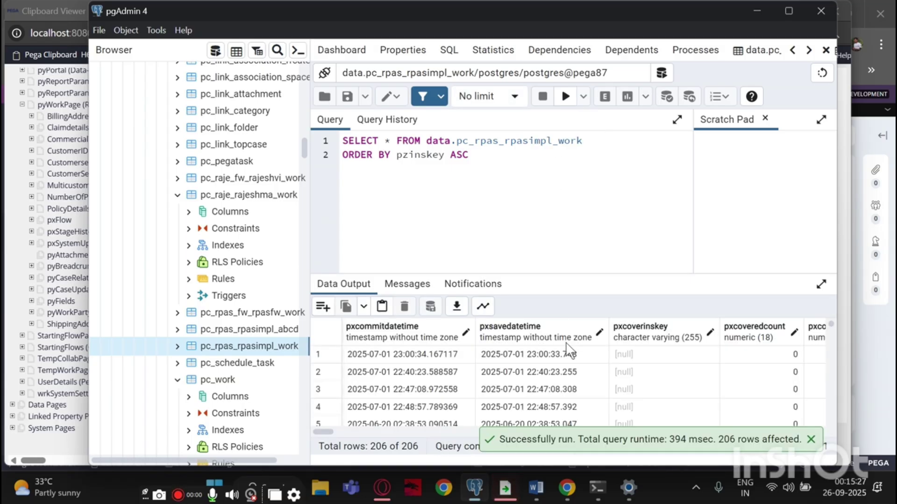
{"action": "scroll", "coordinate": [527, 395], "scroll_direction": "down", "scroll_amount": 1}
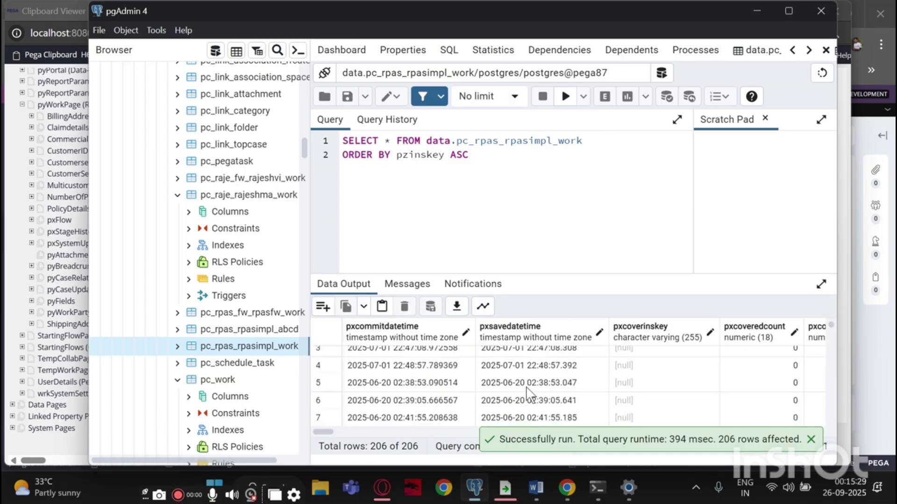
{"action": "scroll", "coordinate": [528, 394], "scroll_direction": "down", "scroll_amount": 3}
{"action": "scroll", "coordinate": [527, 394], "scroll_direction": "up", "scroll_amount": 5}
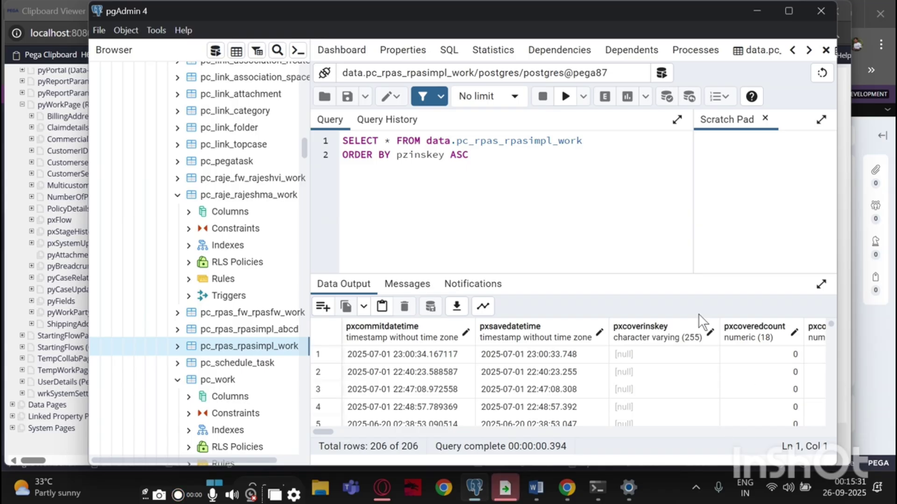
- Search the pystatuswork column of the query results for Pending-Custinfo and check the pyid of that record
{"action": "left_click_drag", "start_coordinate": [324, 432], "coordinate": [728, 435]}
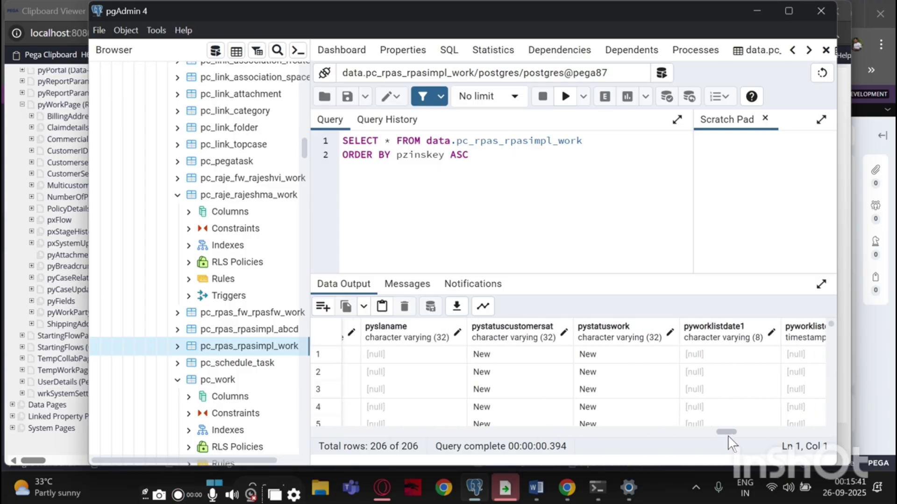
{"action": "scroll", "coordinate": [602, 397], "scroll_direction": "down", "scroll_amount": 15}
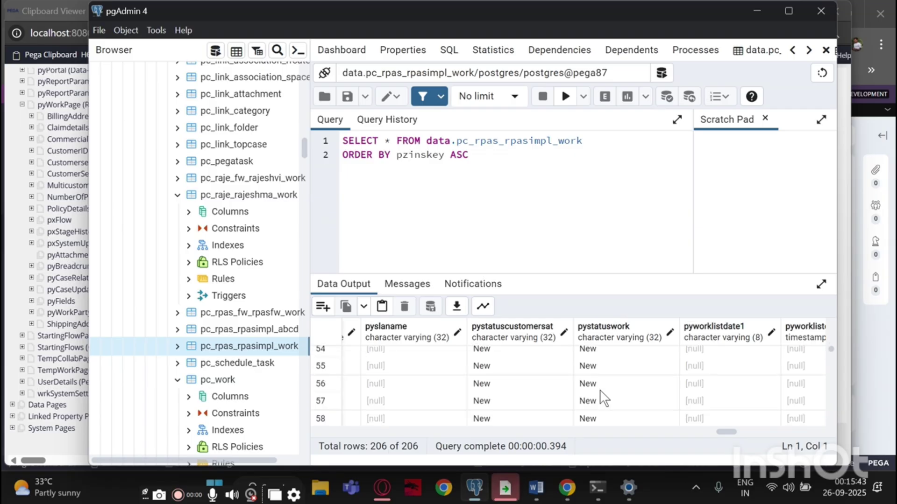
{"action": "scroll", "coordinate": [602, 397], "scroll_direction": "down", "scroll_amount": 20}
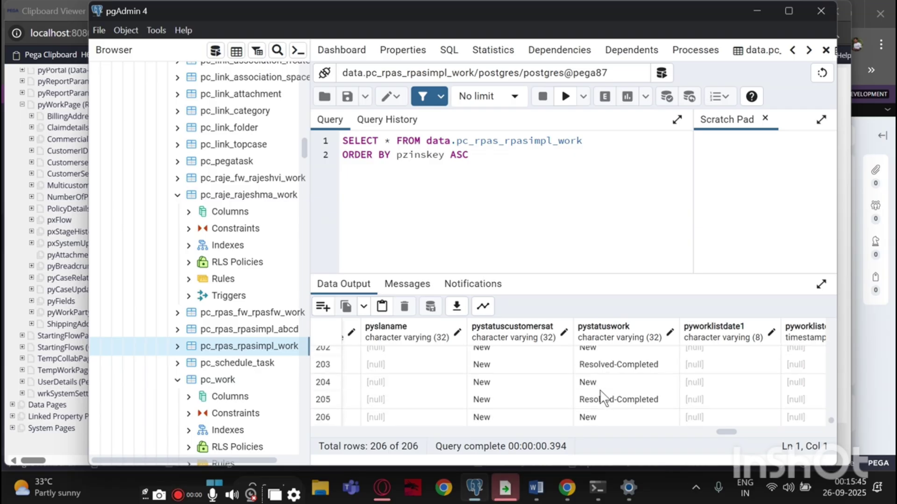
{"action": "scroll", "coordinate": [625, 404], "scroll_direction": "up", "scroll_amount": 6}
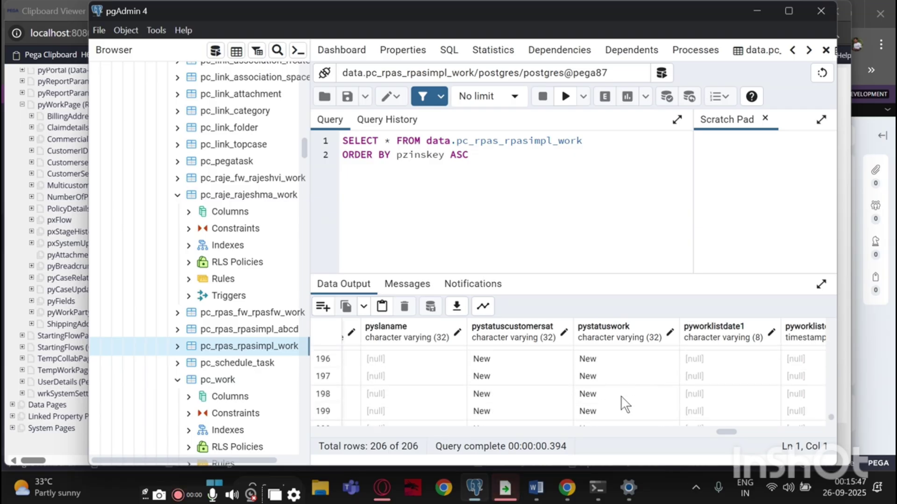
{"action": "scroll", "coordinate": [625, 404], "scroll_direction": "down", "scroll_amount": 6}
{"action": "scroll", "coordinate": [626, 405], "scroll_direction": "up", "scroll_amount": 20}
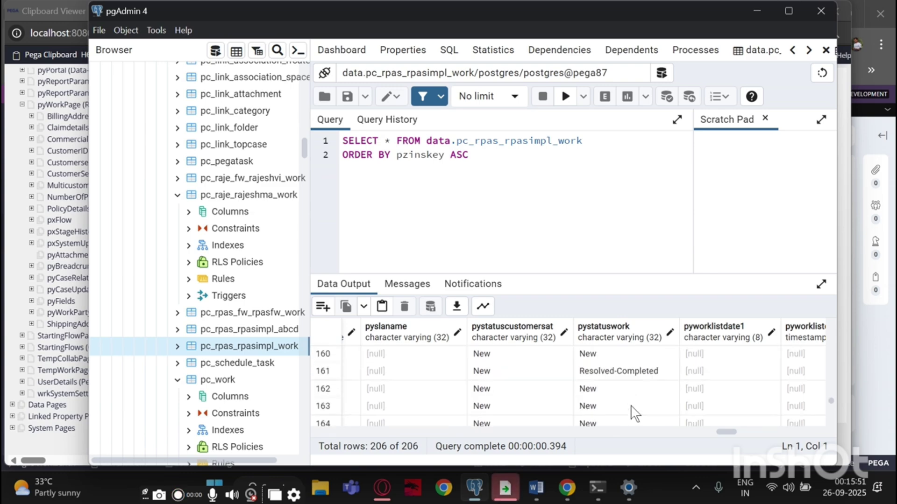
{"action": "scroll", "coordinate": [630, 405], "scroll_direction": "down", "scroll_amount": 14}
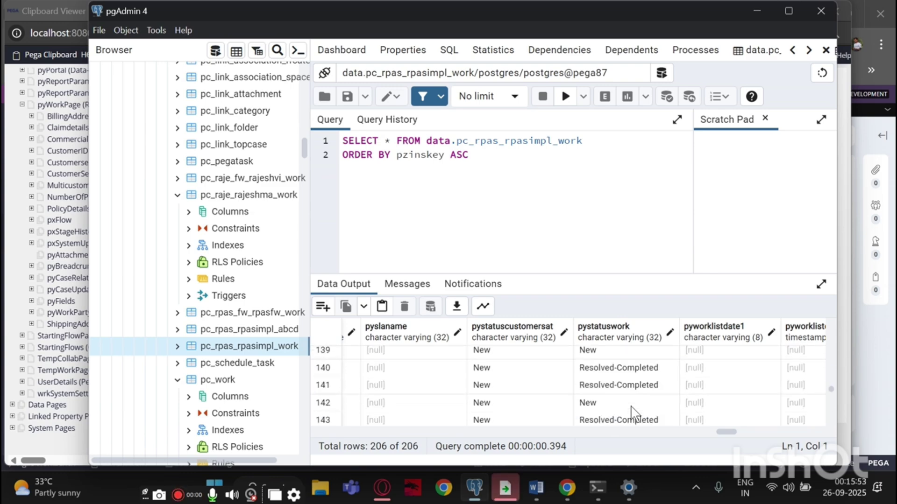
{"action": "scroll", "coordinate": [630, 405], "scroll_direction": "up", "scroll_amount": 1}
{"action": "scroll", "coordinate": [630, 405], "scroll_direction": "down", "scroll_amount": 5}
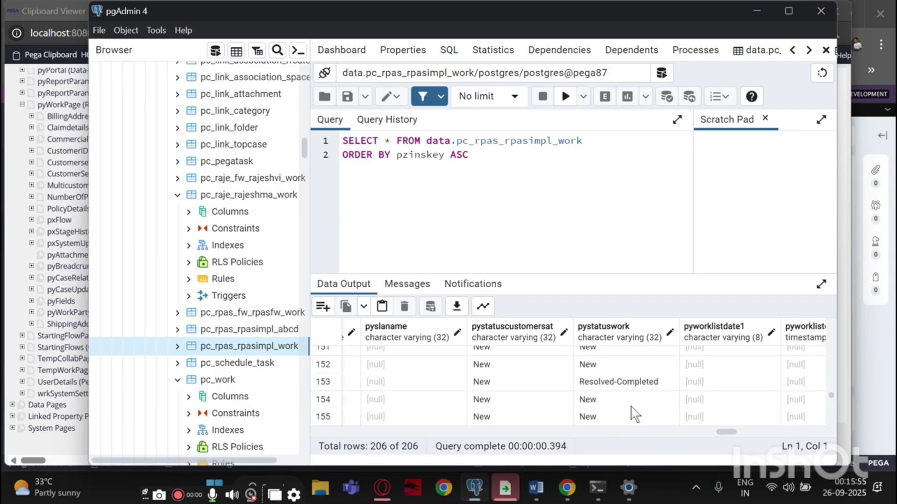
{"action": "scroll", "coordinate": [633, 411], "scroll_direction": "up", "scroll_amount": 4}
{"action": "scroll", "coordinate": [634, 413], "scroll_direction": "up", "scroll_amount": 1}
{"action": "scroll", "coordinate": [634, 414], "scroll_direction": "down", "scroll_amount": 4}
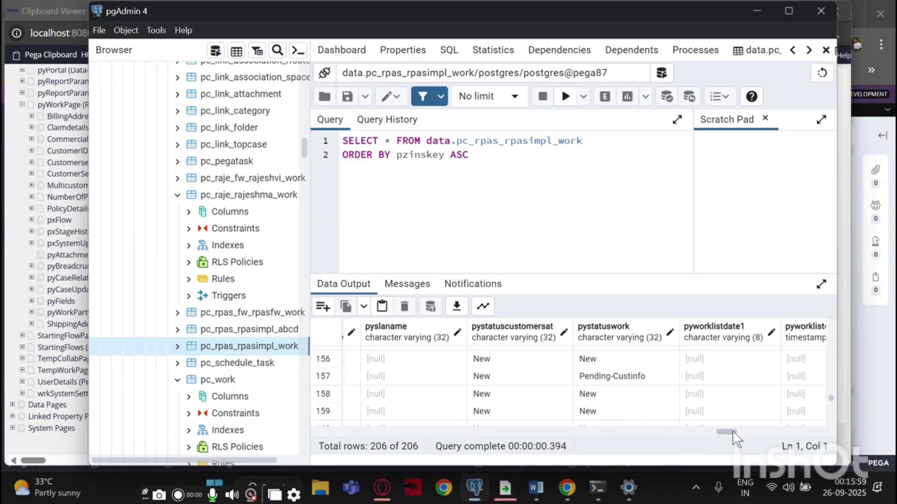
{"action": "left_click_drag", "start_coordinate": [732, 431], "coordinate": [564, 430]}
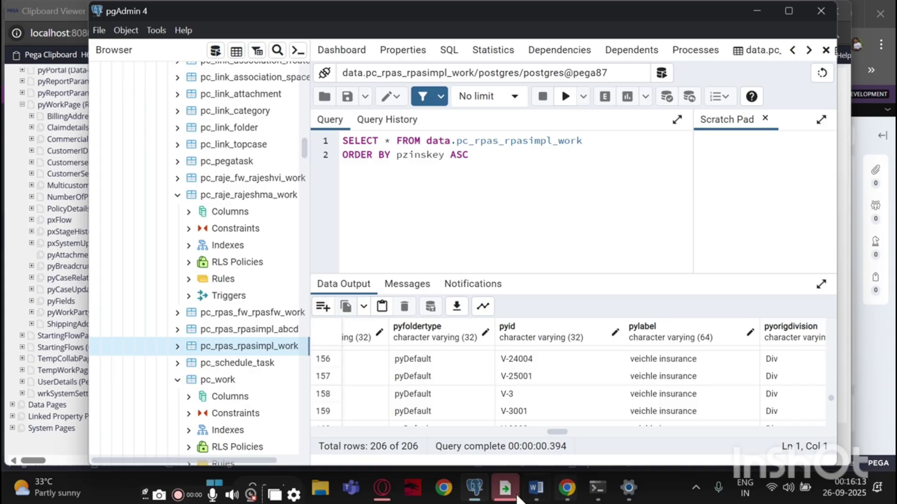
- Review the case's status in Pega Dev Studio and the Word notes on work object status, then return to the pgAdmin results
{"action": "mouse_move", "coordinate": [567, 488]}
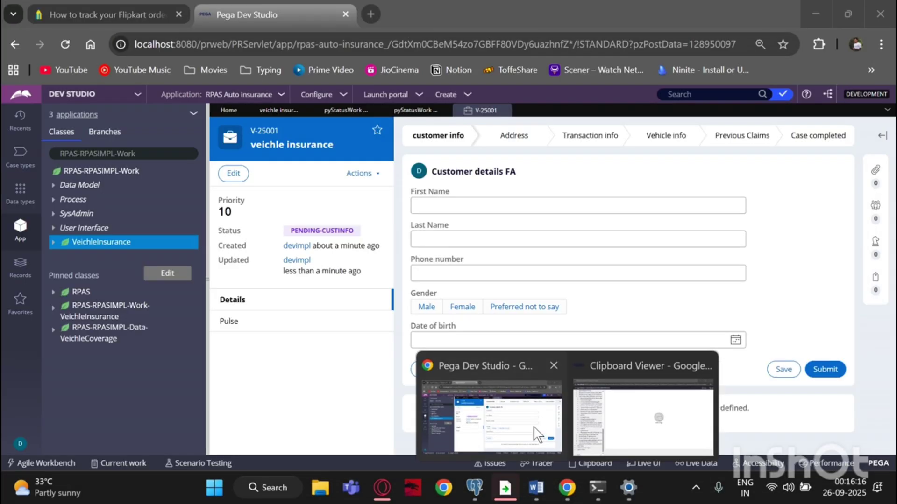
{"action": "left_click", "coordinate": [534, 428]}
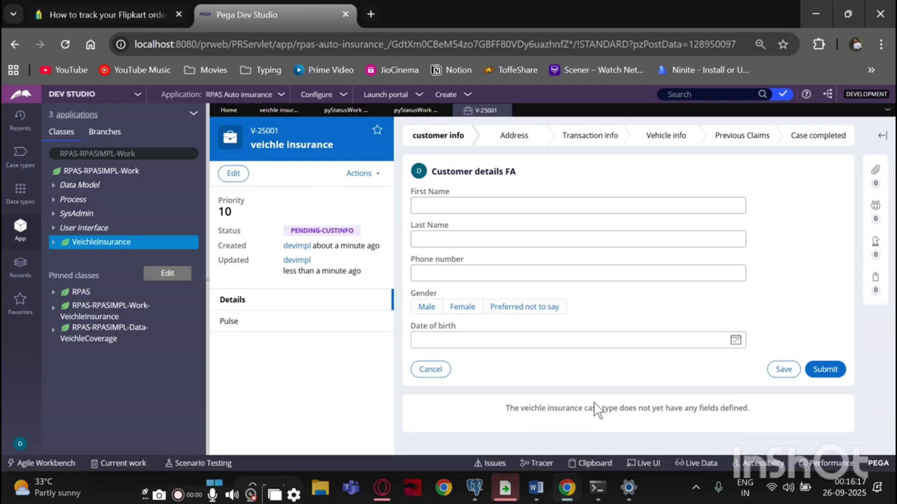
{"action": "left_click", "coordinate": [537, 486]}
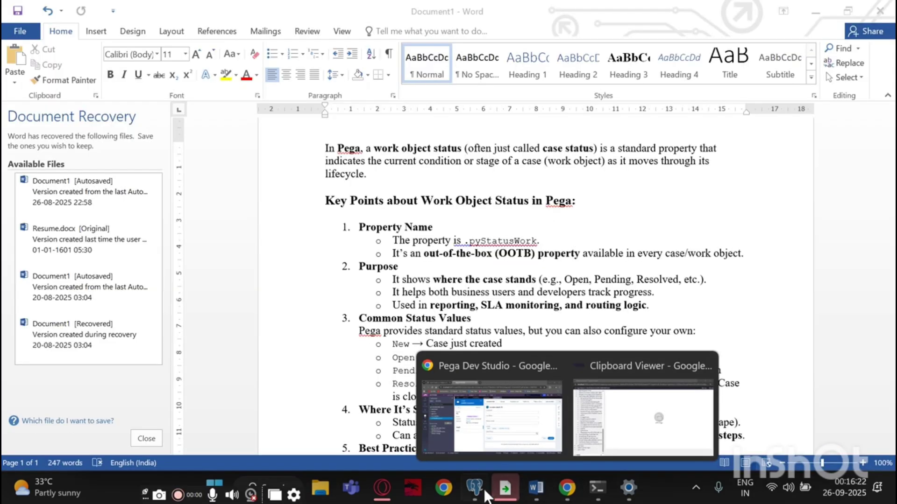
{"action": "left_click", "coordinate": [482, 491]}
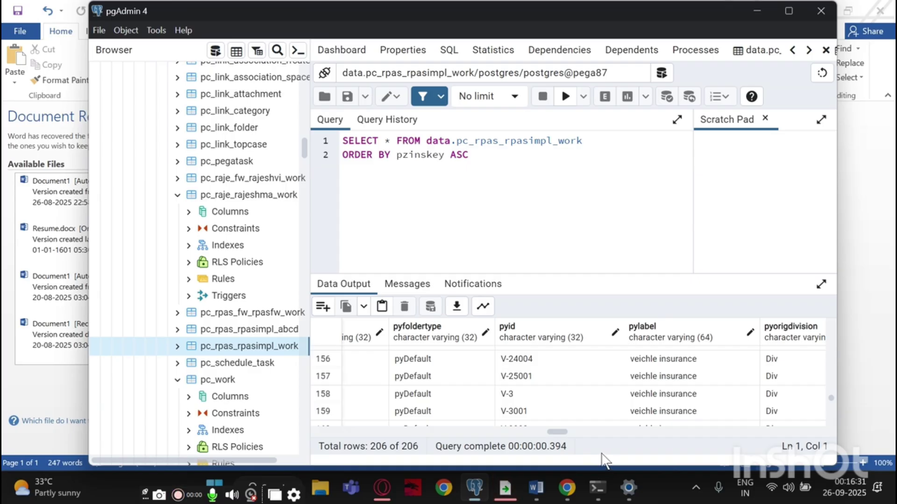
- Switch back to the veichle insurance case in Pega Dev Studio and bring up its Clipboard
{"action": "mouse_move", "coordinate": [565, 472]}
{"action": "left_click", "coordinate": [515, 414]}
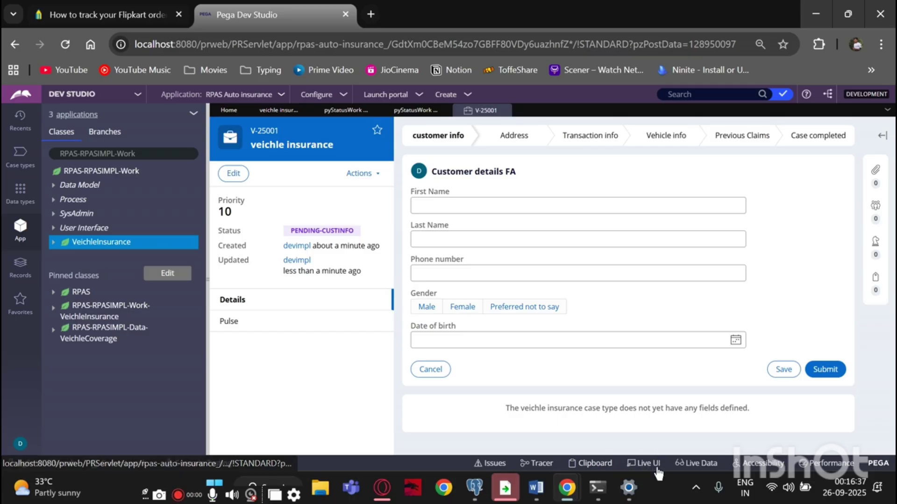
{"action": "left_click", "coordinate": [594, 463]}
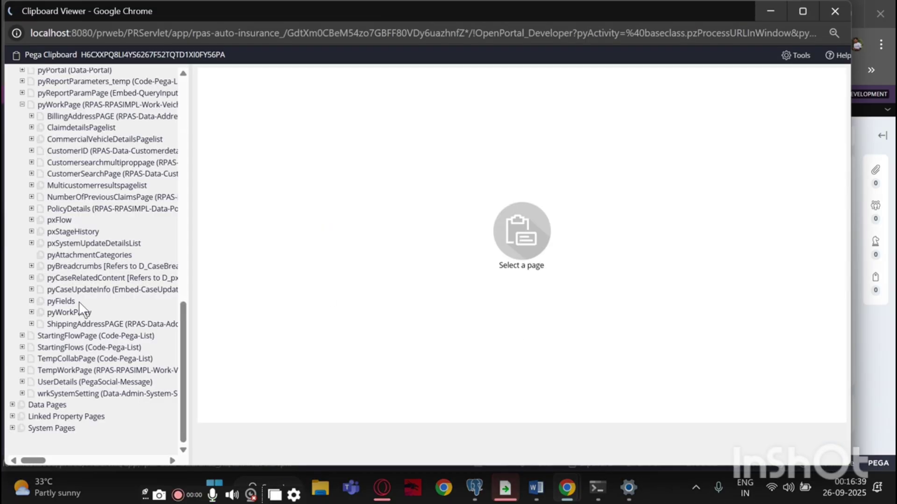
- Open the case's pyWorkPage in the Clipboard and check its pyStatusWork property
{"action": "scroll", "coordinate": [65, 298], "scroll_direction": "down", "scroll_amount": 10}
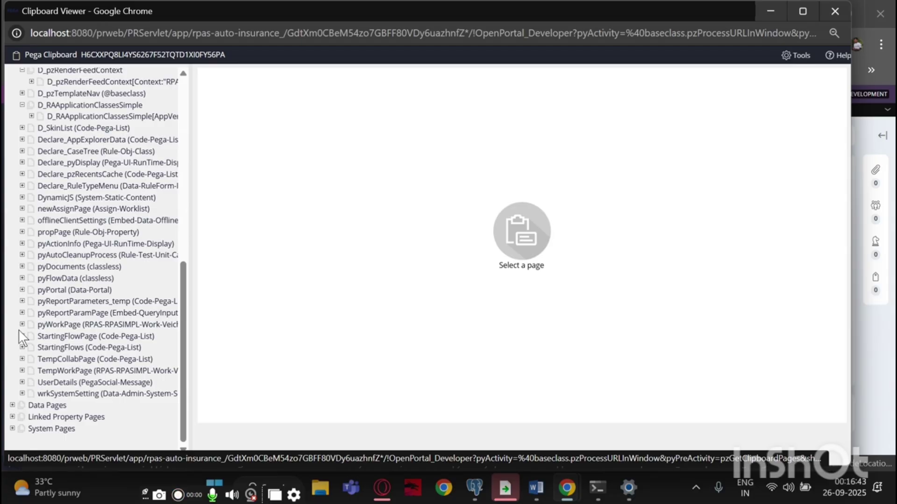
{"action": "left_click", "coordinate": [42, 324]}
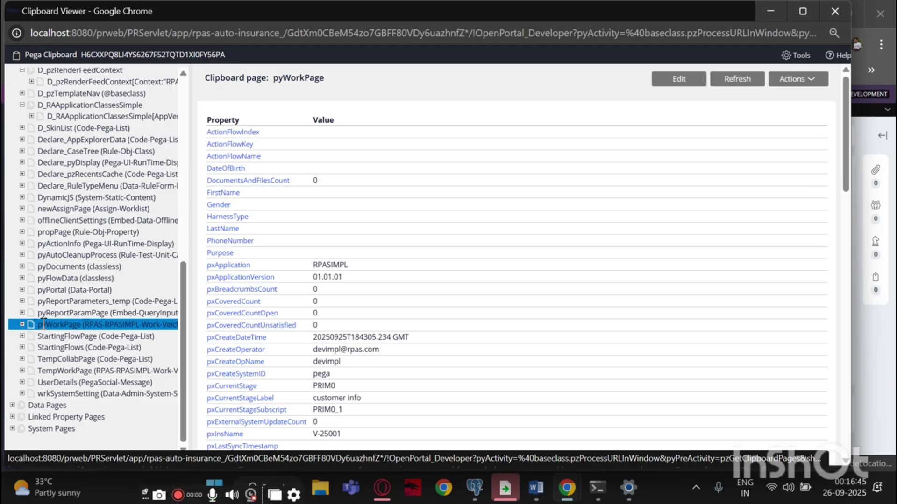
{"action": "scroll", "coordinate": [304, 242], "scroll_direction": "down", "scroll_amount": 2}
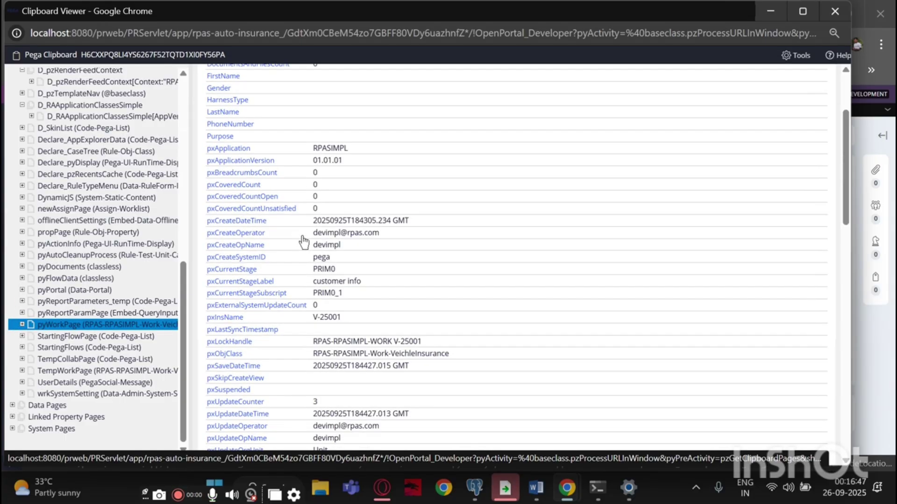
{"action": "scroll", "coordinate": [304, 242], "scroll_direction": "down", "scroll_amount": 10}
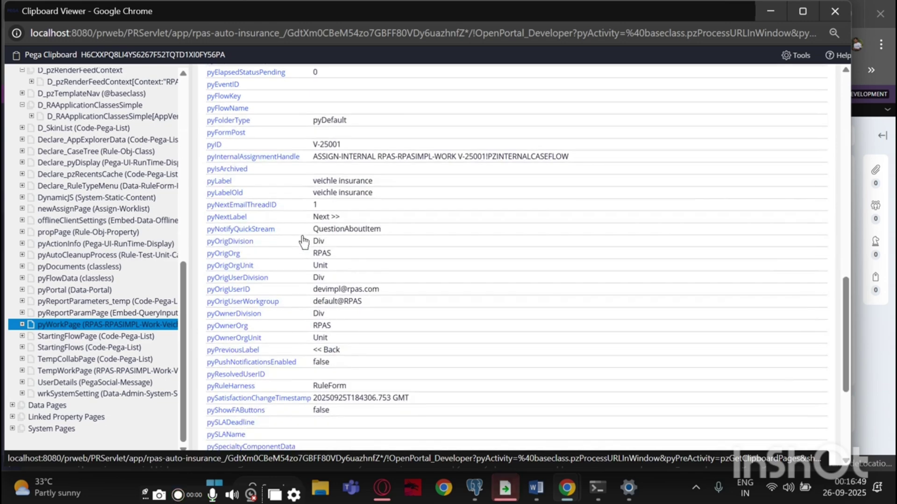
{"action": "scroll", "coordinate": [304, 242], "scroll_direction": "down", "scroll_amount": 4}
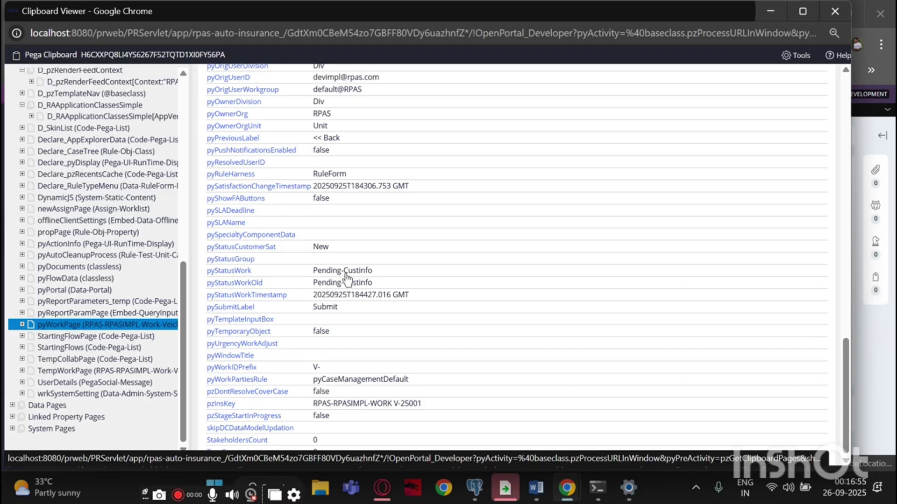
- Compare the case ID of the veichle insurance case in Pega Dev Studio with the pyid column in pgAdmin
{"action": "mouse_move", "coordinate": [572, 484]}
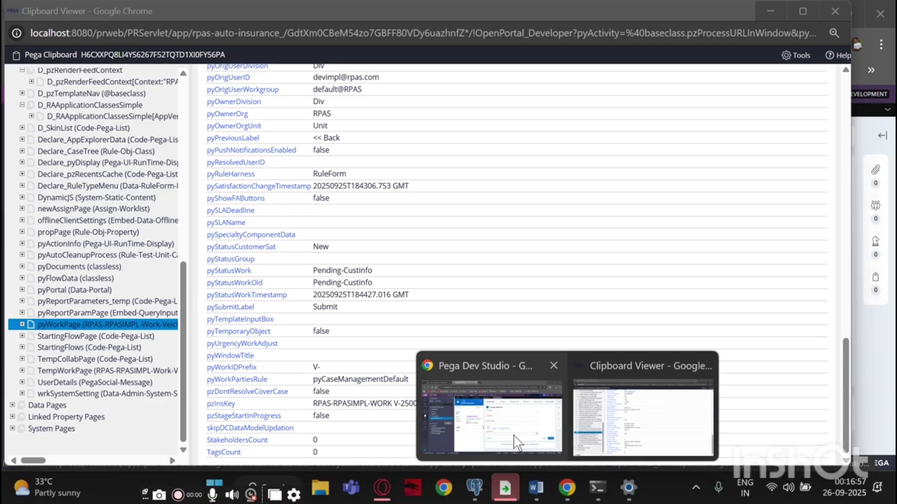
{"action": "left_click", "coordinate": [534, 372]}
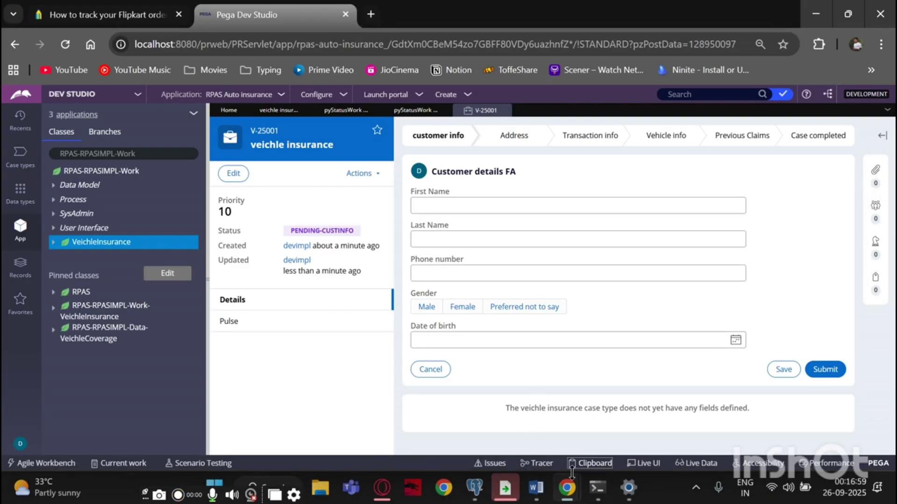
{"action": "left_click", "coordinate": [478, 494]}
{"action": "mouse_move", "coordinate": [566, 488]}
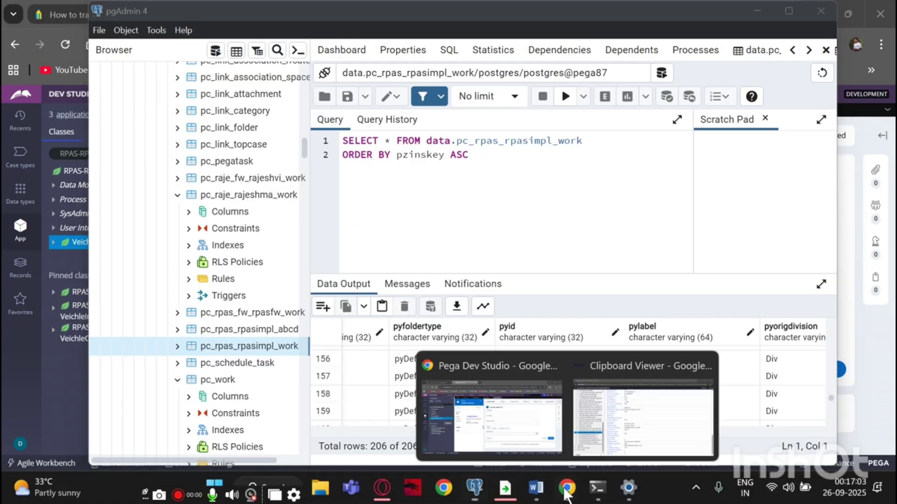
{"action": "left_click", "coordinate": [505, 446]}
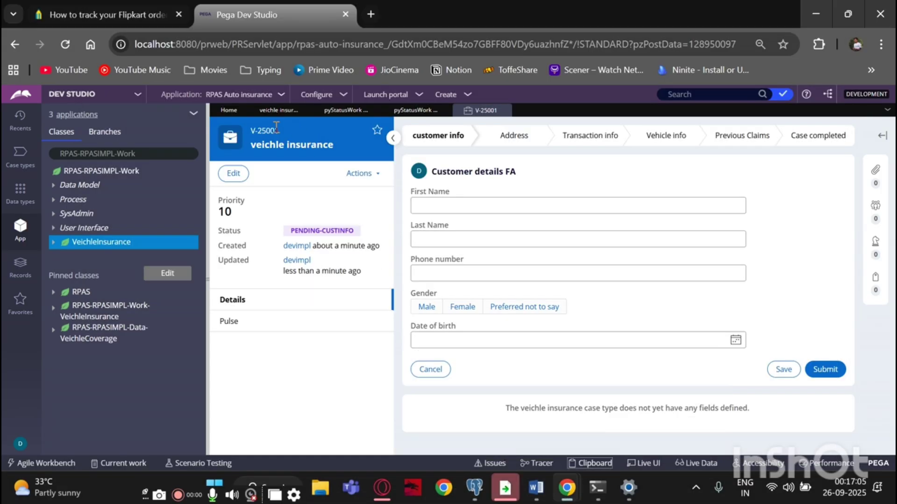
{"action": "triple_click", "coordinate": [271, 134]}
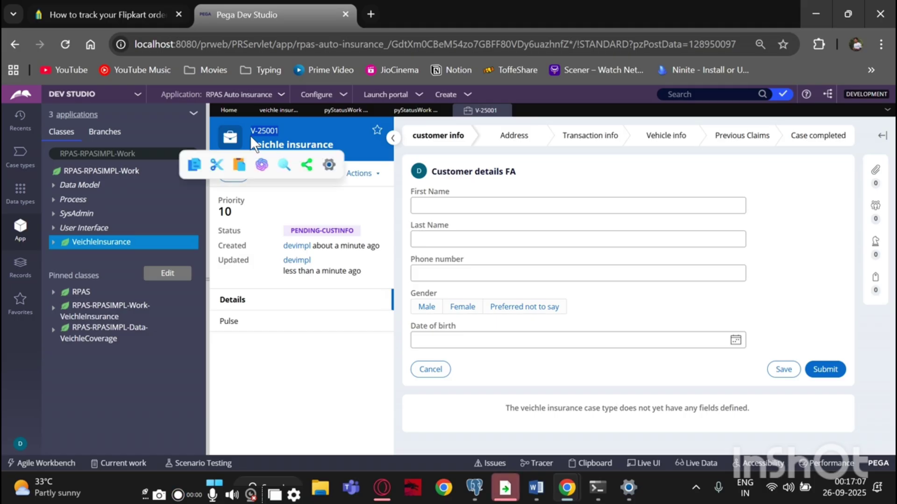
{"action": "left_click", "coordinate": [477, 488]}
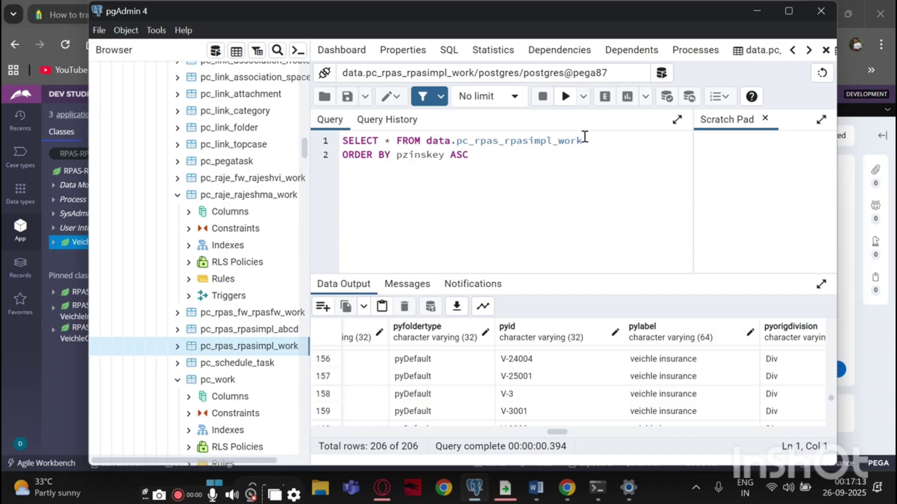
- Examine the select statement on data.pc_rpas_rpasimpl_work, including its table name and ORDER BY pzinskey ASC clause
{"action": "left_click_drag", "start_coordinate": [472, 156], "coordinate": [344, 161]}
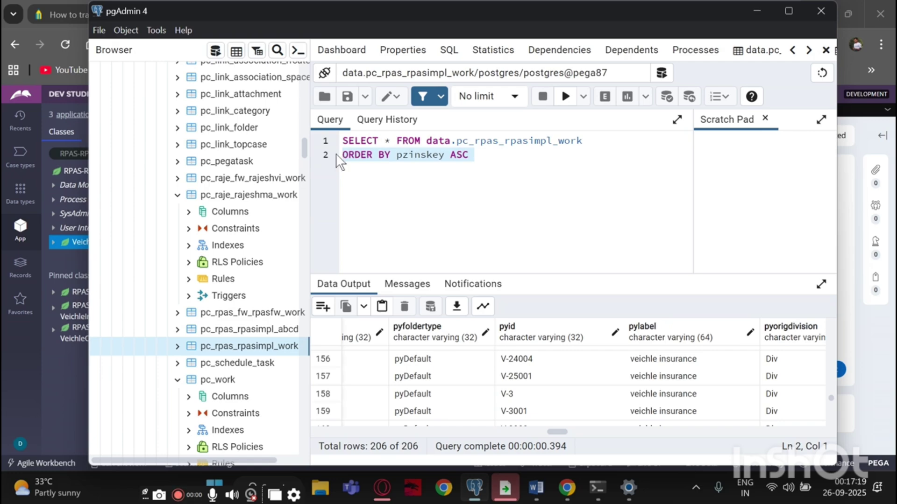
{"action": "left_click_drag", "start_coordinate": [342, 140], "coordinate": [589, 144]}
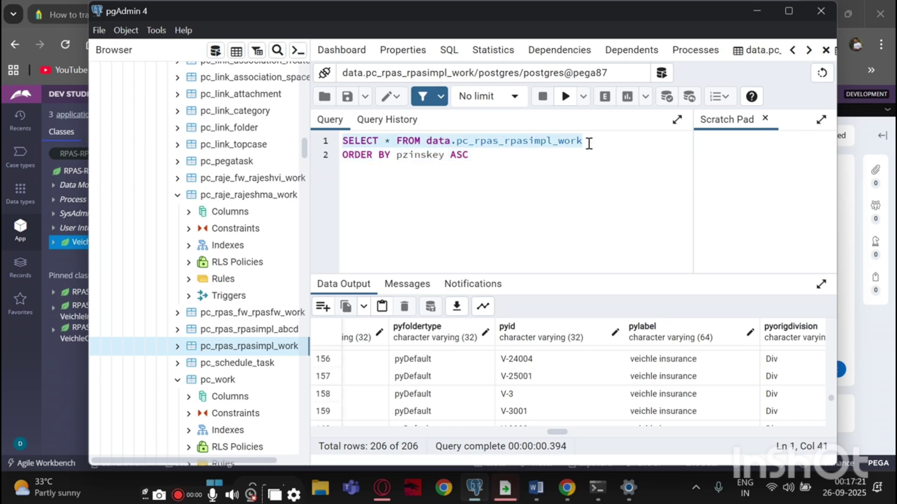
{"action": "left_click", "coordinate": [589, 143]}
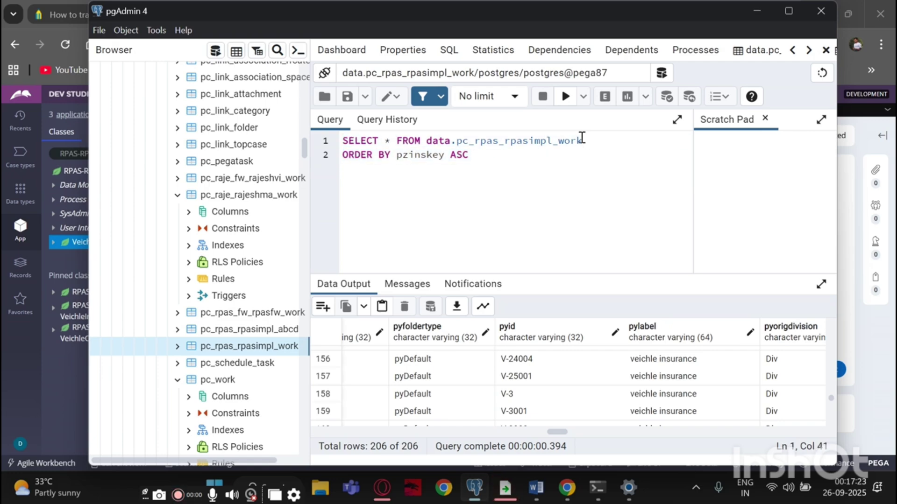
{"action": "triple_click", "coordinate": [585, 141]}
{"action": "left_click", "coordinate": [585, 140]}
{"action": "double_click", "coordinate": [585, 140]}
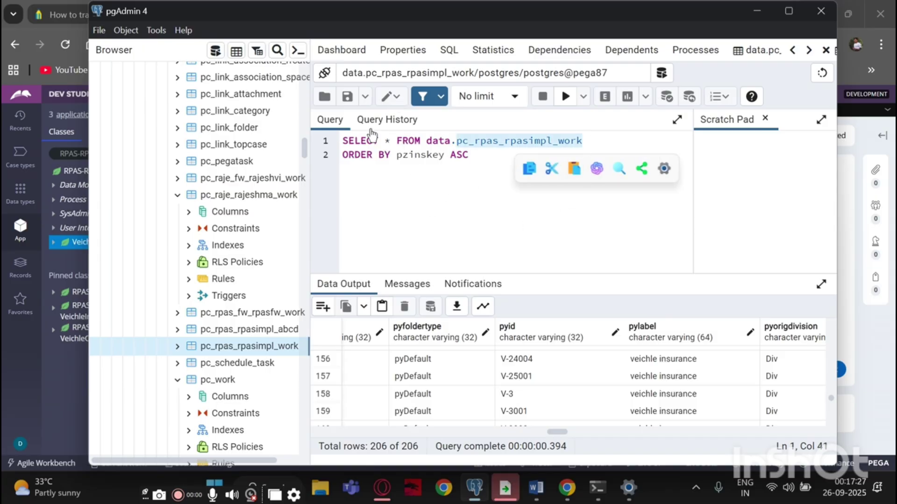
{"action": "left_click", "coordinate": [368, 183]}
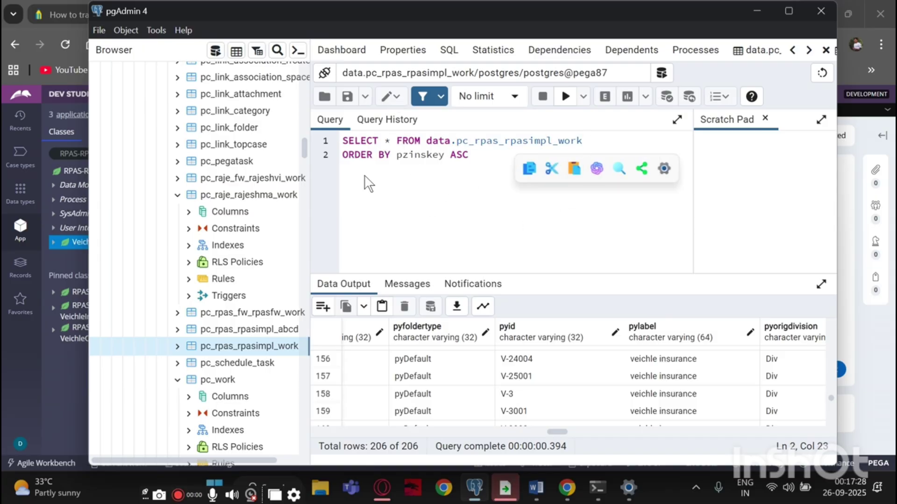
{"action": "double_click", "coordinate": [463, 141]}
{"action": "left_click", "coordinate": [464, 144]}
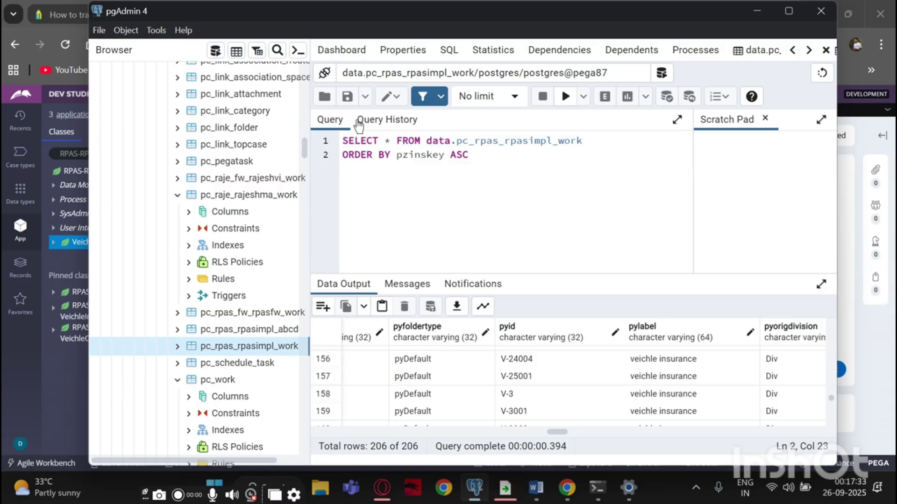
- Rerun the select query on data.pc_rpas_rpasimpl_work, check the query history, and return to the query text
{"action": "left_click", "coordinate": [565, 96]}
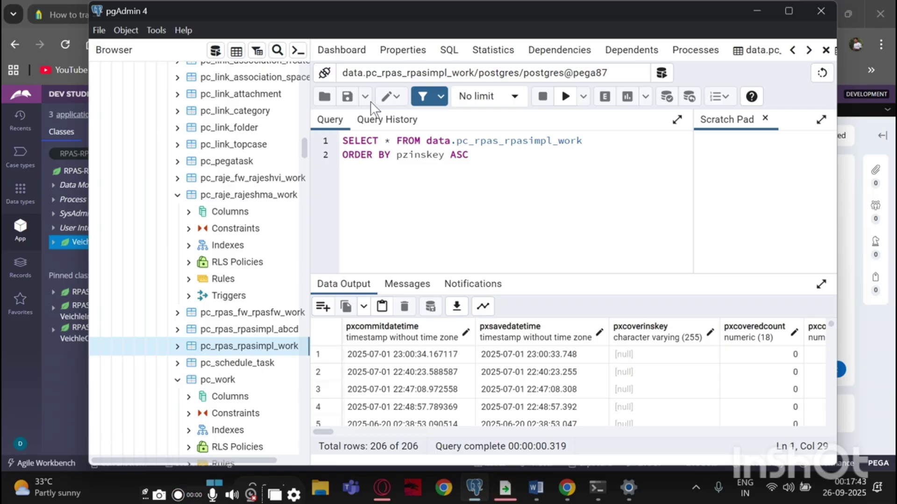
{"action": "left_click", "coordinate": [371, 119]}
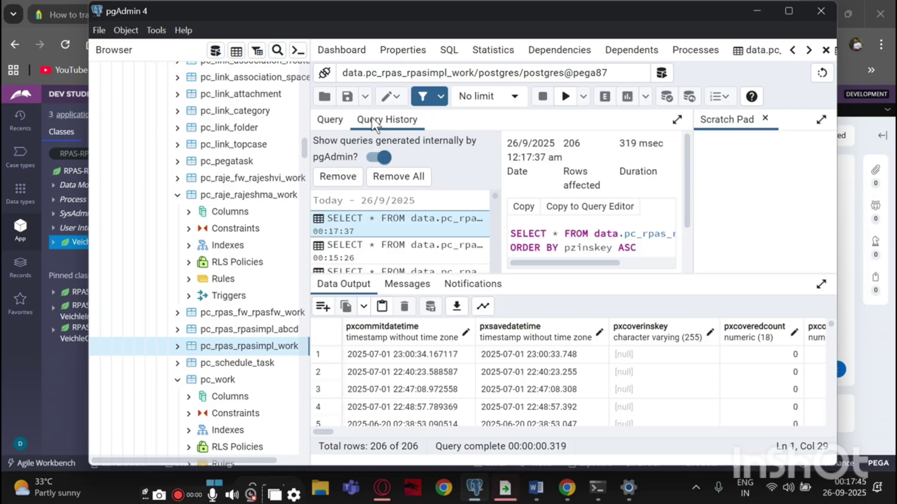
{"action": "left_click", "coordinate": [331, 120]}
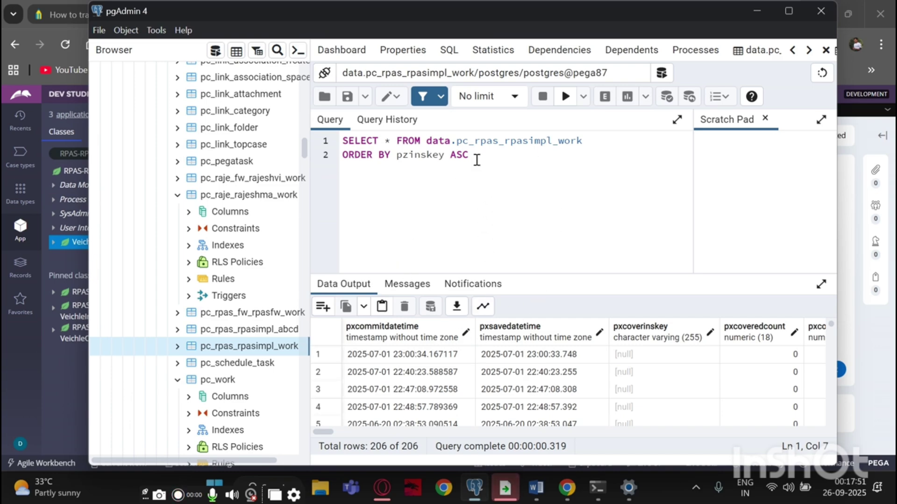
{"action": "left_click", "coordinate": [469, 140]}
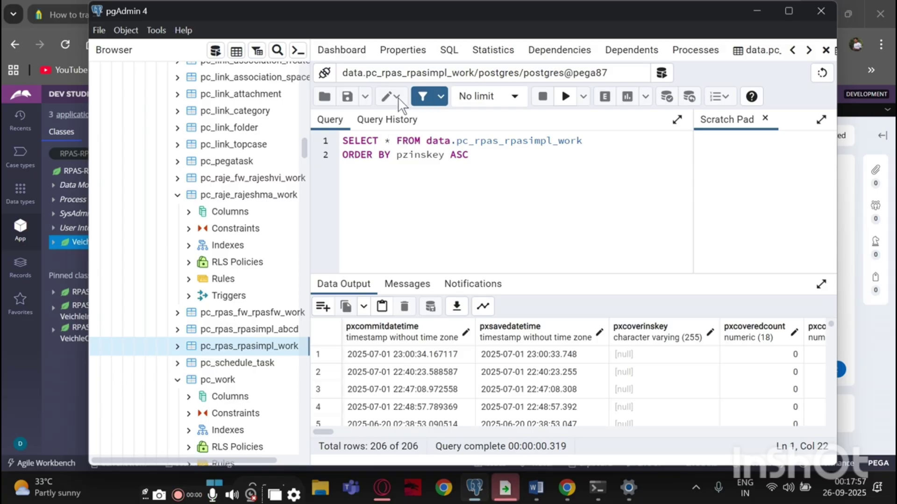
{"action": "left_click", "coordinate": [514, 144]}
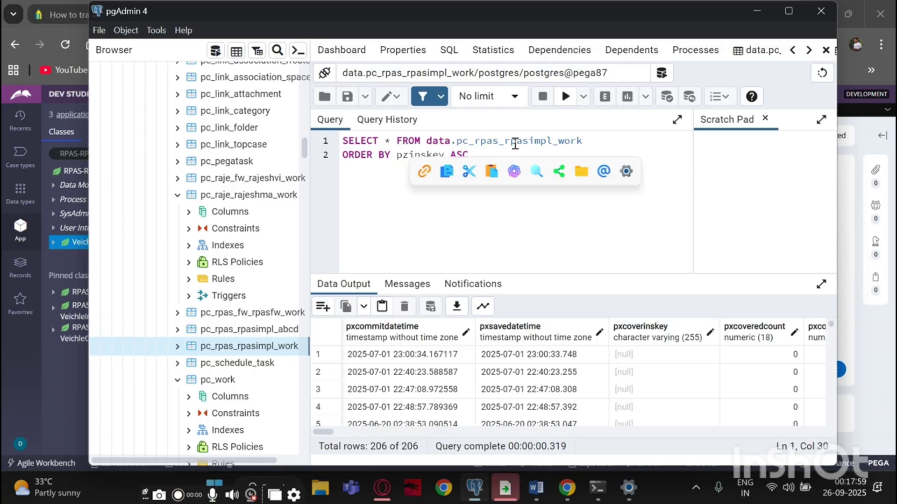
{"action": "left_click", "coordinate": [417, 212]}
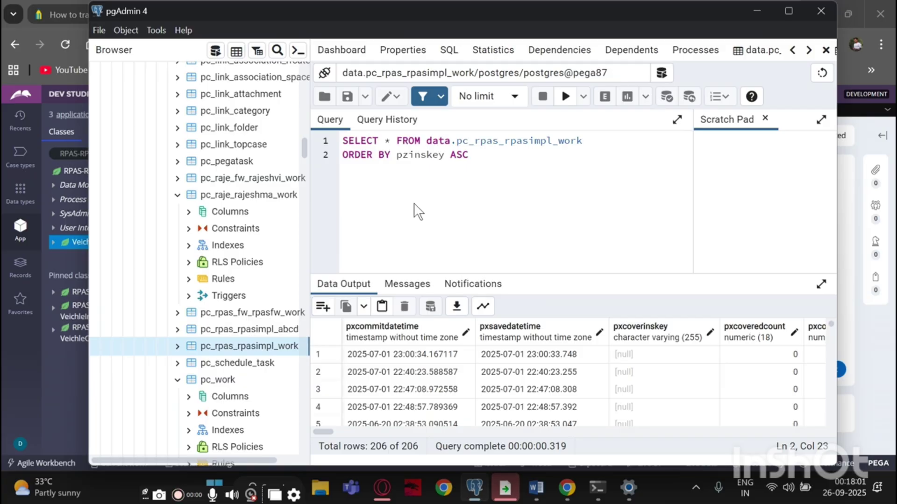
{"action": "key", "text": "ctrl+a"}
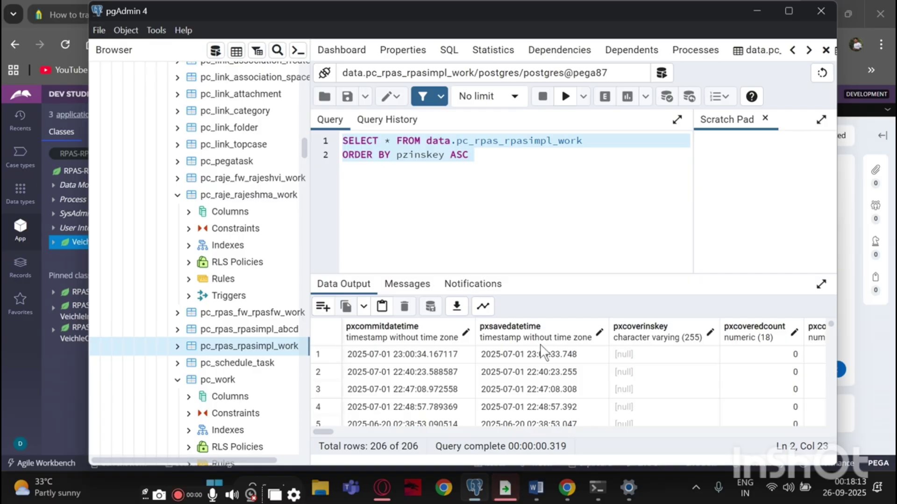
{"action": "scroll", "coordinate": [544, 350], "scroll_direction": "down", "scroll_amount": 3}
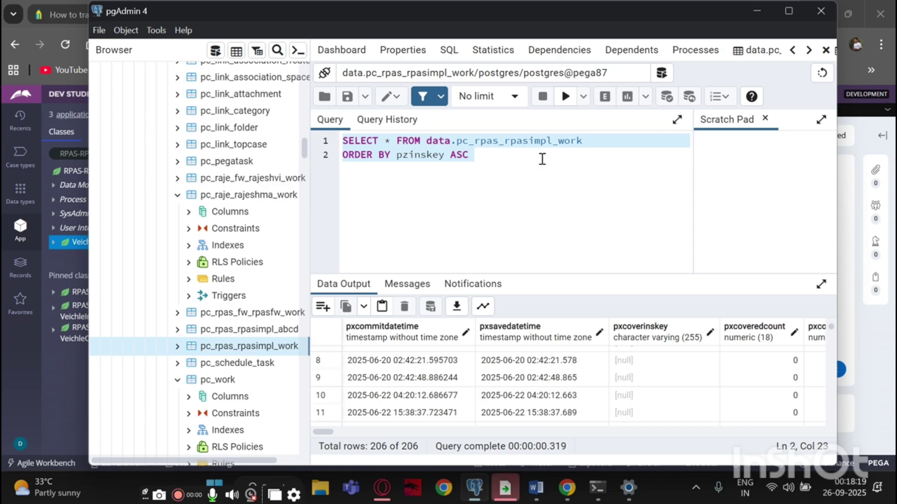
- Expand the query editor to fill the query tool and select the space before FROM in the select statement
{"action": "left_click", "coordinate": [676, 120]}
{"action": "left_click", "coordinate": [387, 142]}
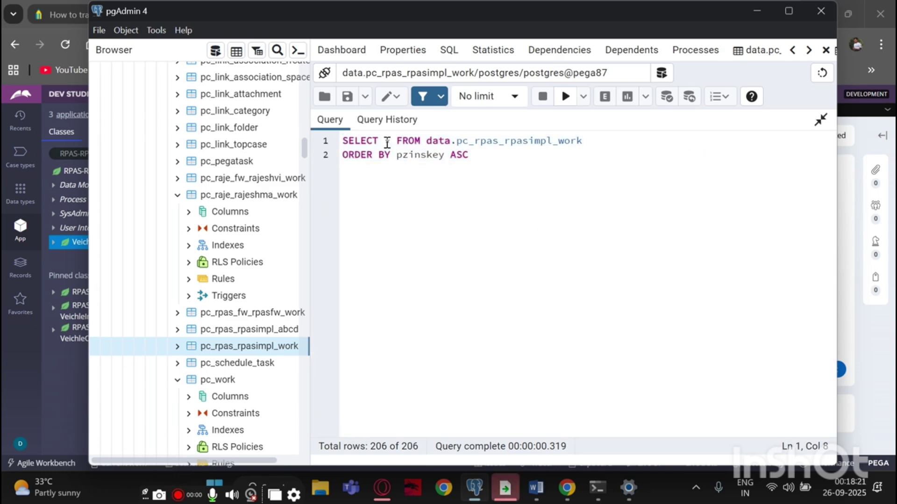
{"action": "double_click", "coordinate": [393, 142]}
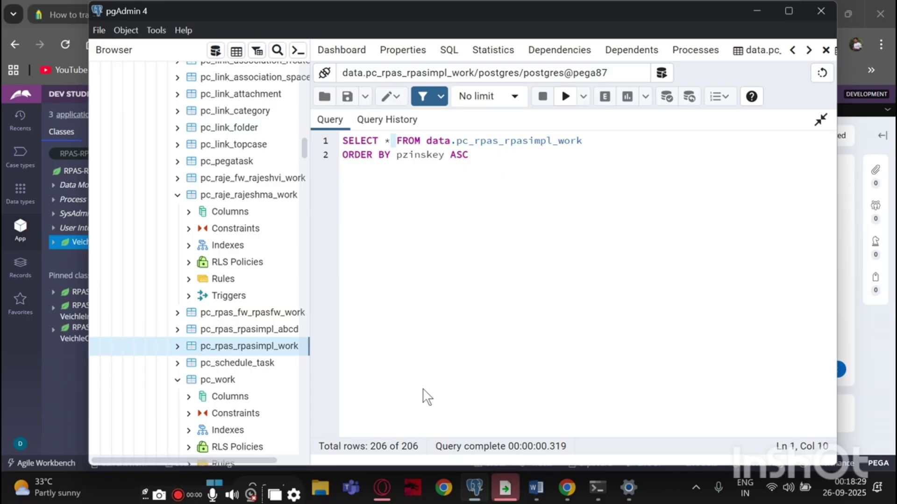
- Switch from pgAdmin to a Google Chrome window
{"action": "left_click", "coordinate": [443, 489]}
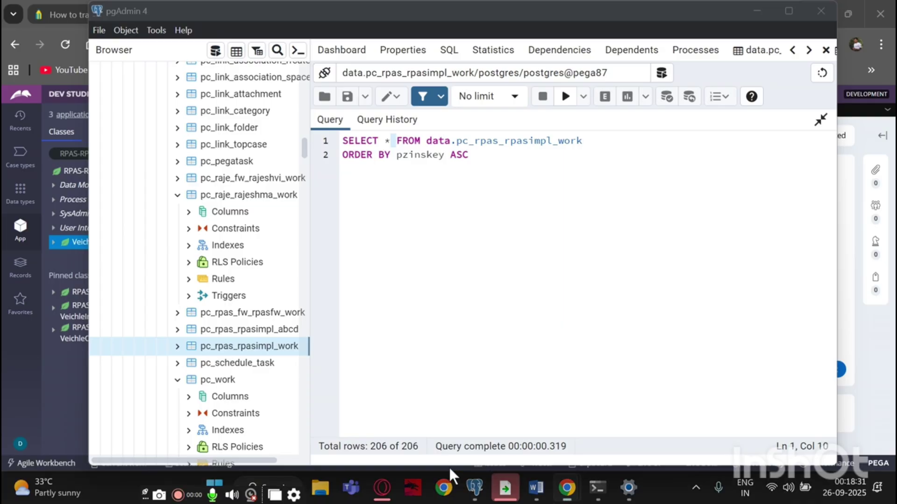